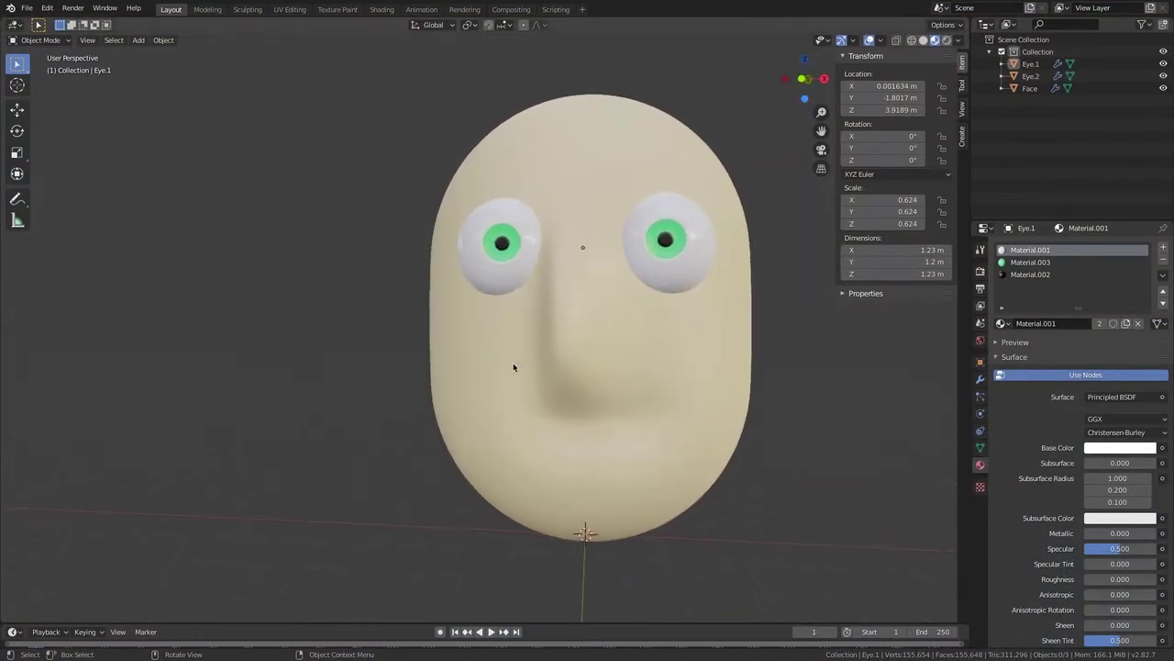
Set Eye.2's origin to the centre of its geometry
{"action": "middle_click_drag", "start_coordinate": [513, 365], "coordinate": [513, 364]}
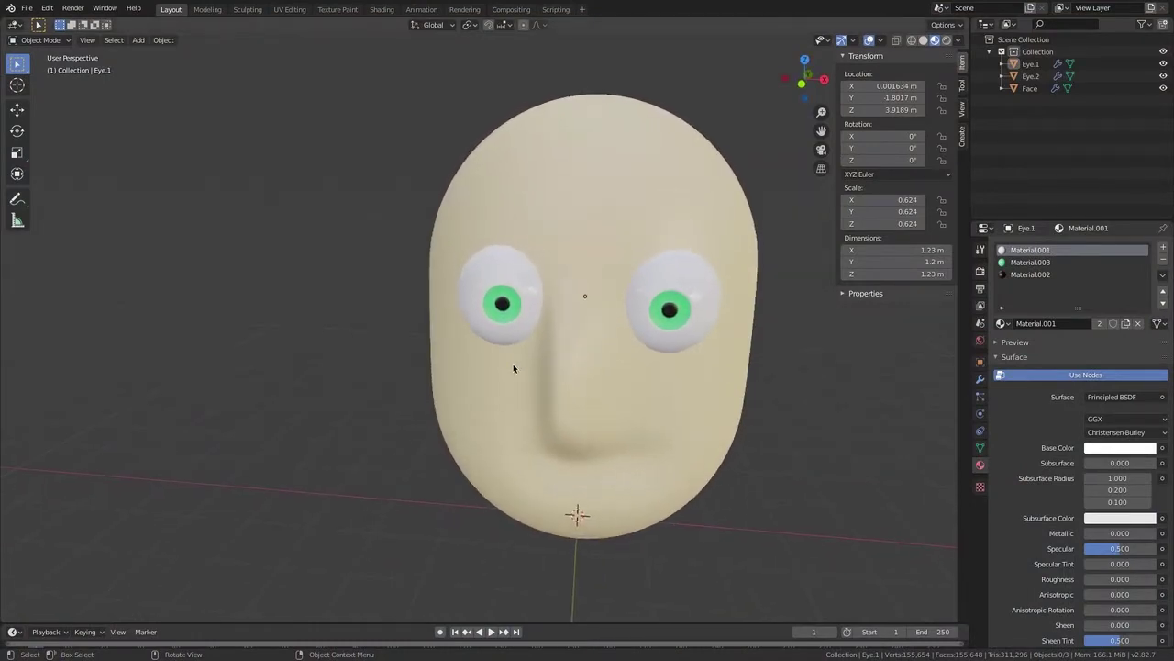
{"action": "left_click", "coordinate": [501, 304]}
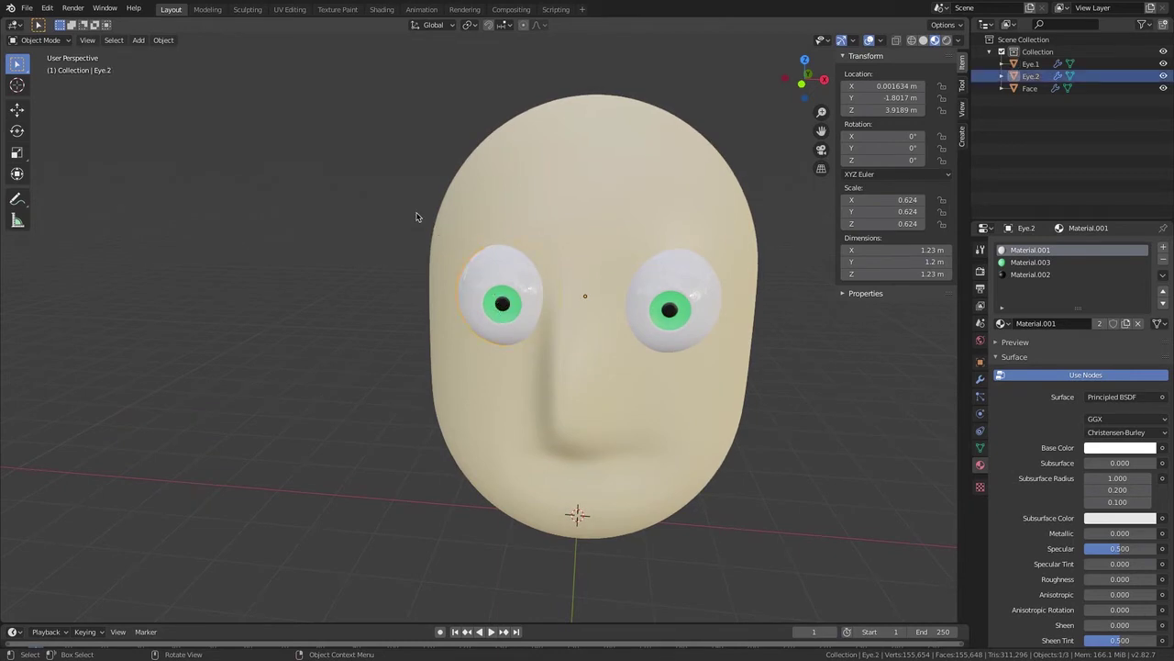
{"action": "left_click", "coordinate": [170, 42]}
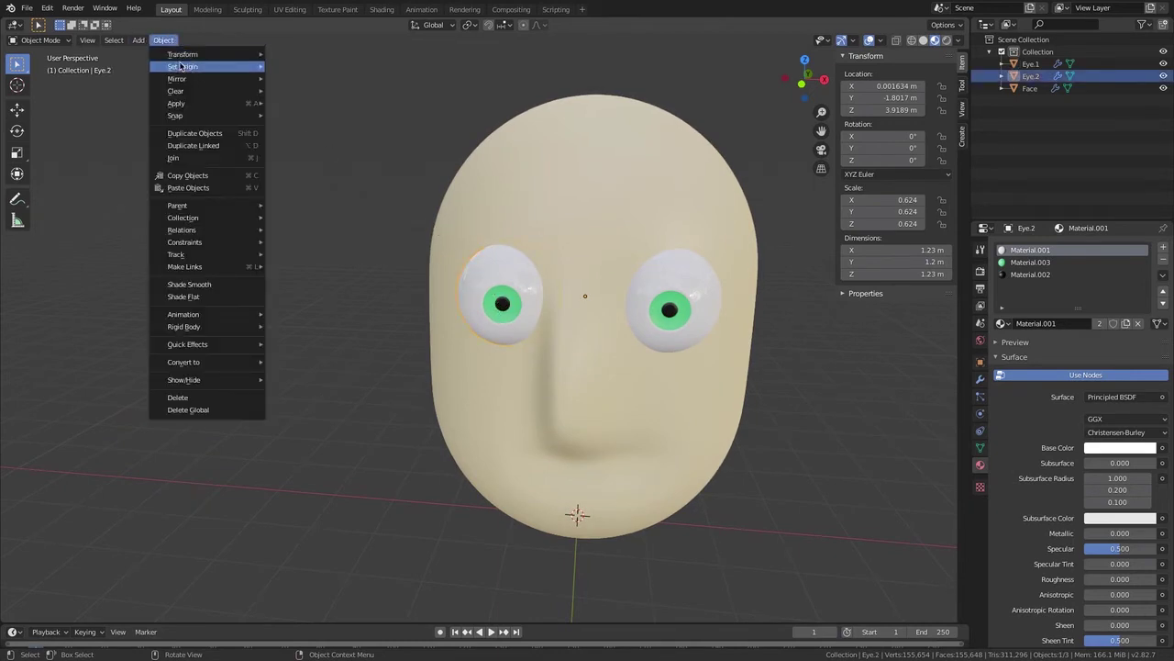
{"action": "mouse_move", "coordinate": [183, 69]}
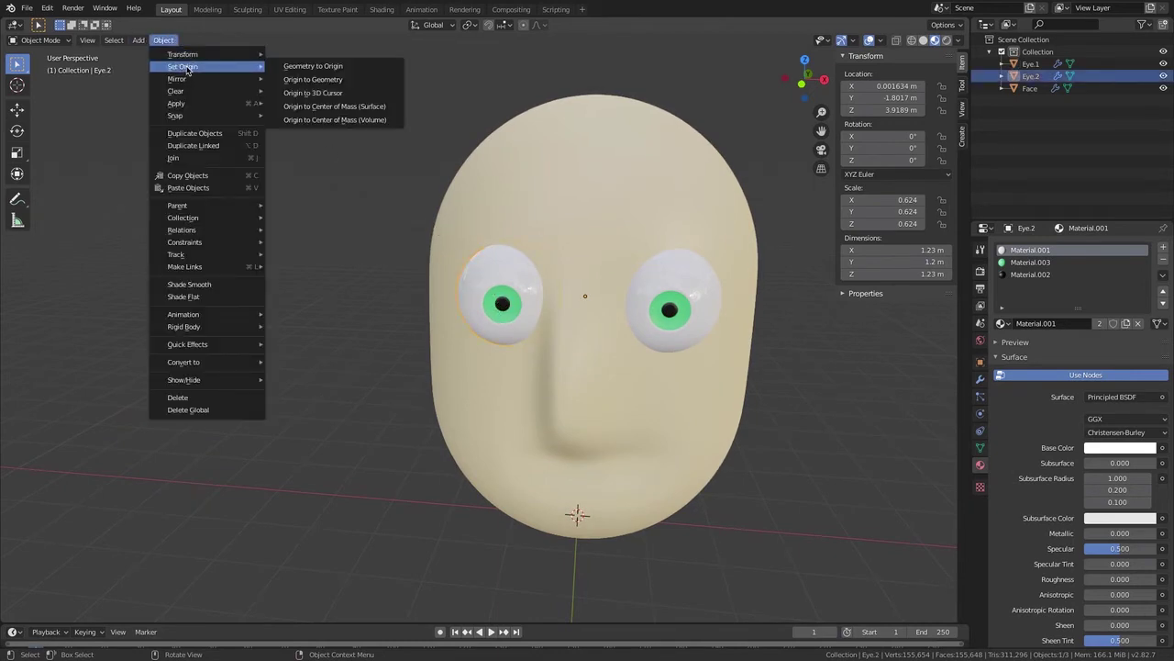
{"action": "left_click", "coordinate": [284, 81]}
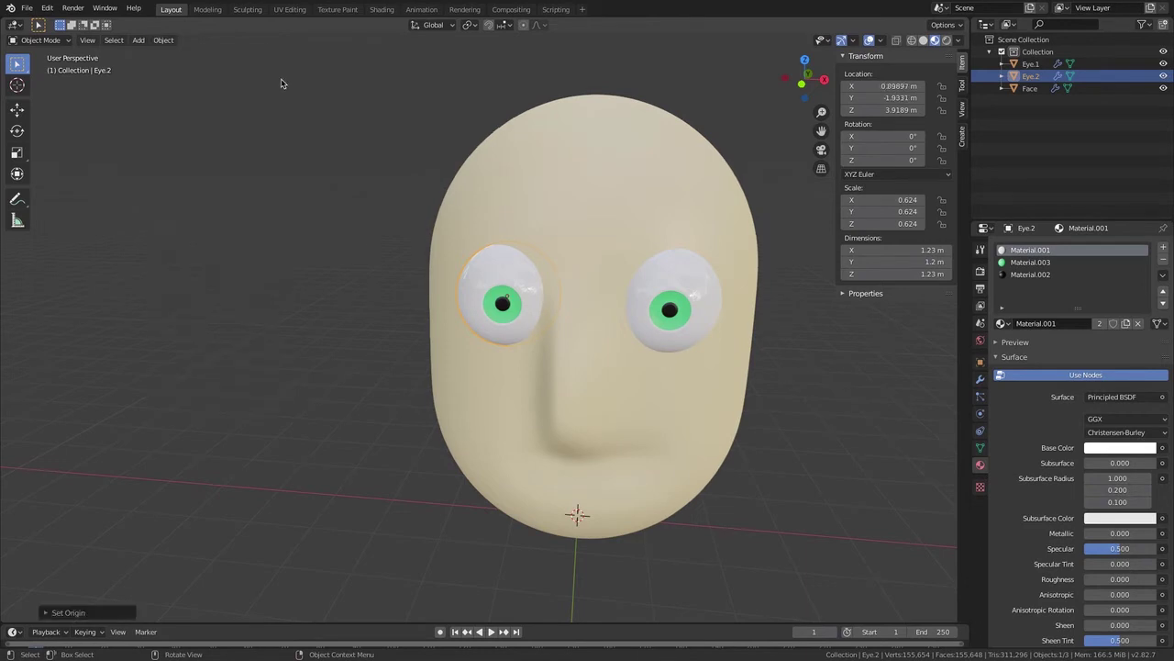
Set Eye.1's origin to the centre of its geometry
{"action": "left_click", "coordinate": [692, 318]}
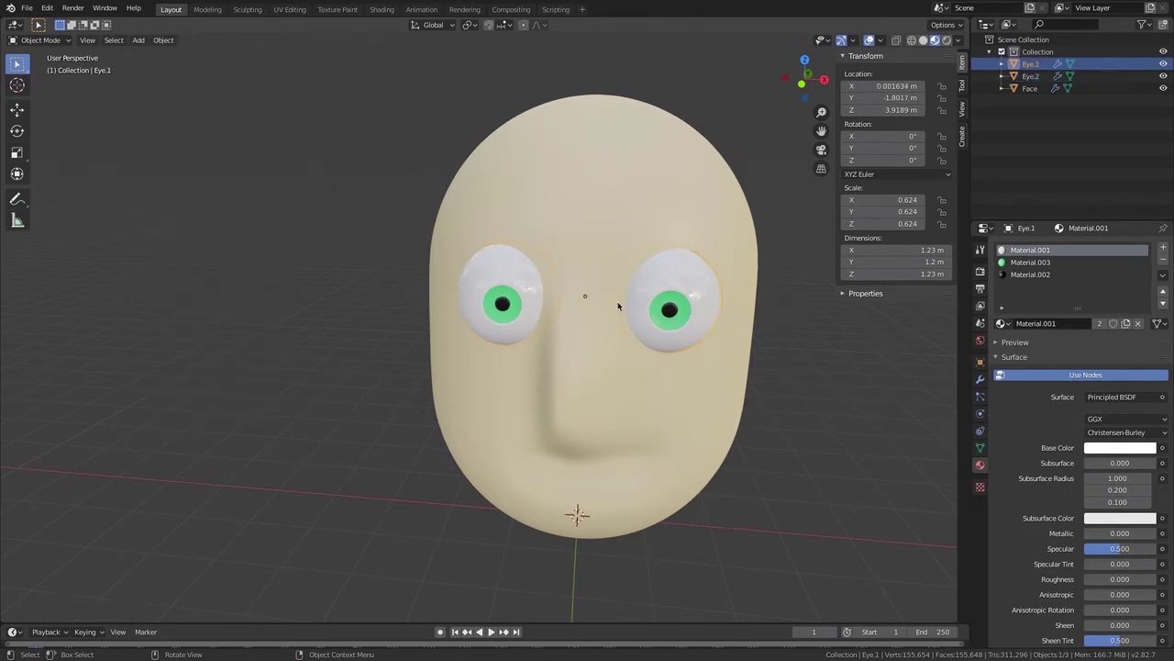
{"action": "left_click", "coordinate": [170, 43]}
{"action": "mouse_move", "coordinate": [181, 68]}
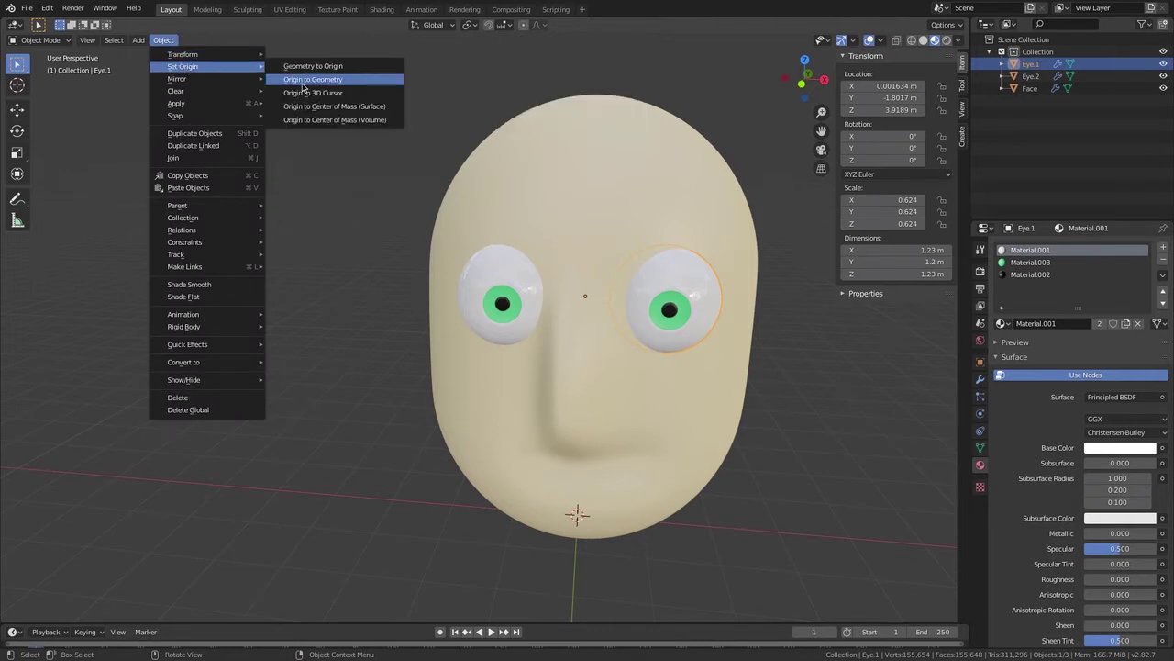
{"action": "left_click", "coordinate": [302, 83]}
{"action": "scroll", "coordinate": [441, 238], "scroll_direction": "down", "scroll_amount": 3}
{"action": "middle_click_drag", "start_coordinate": [441, 238], "coordinate": [438, 250]}
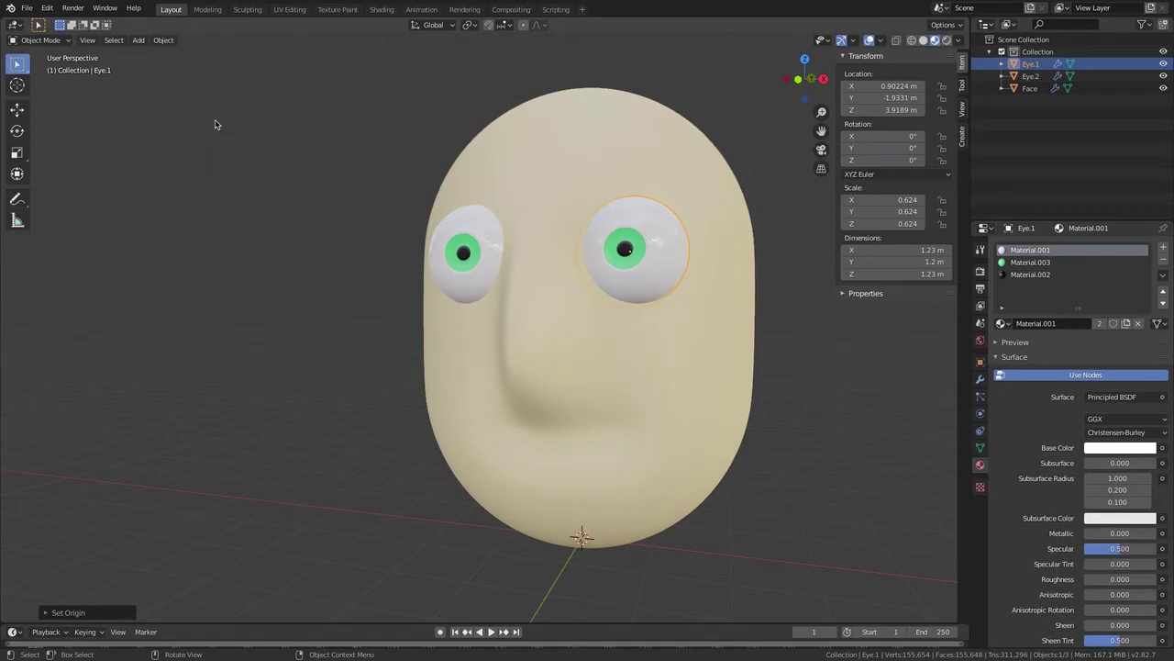
Add a plane and move it along Y to -3.5318 m beside the head
{"action": "left_click", "coordinate": [139, 41]}
{"action": "mouse_move", "coordinate": [147, 54]}
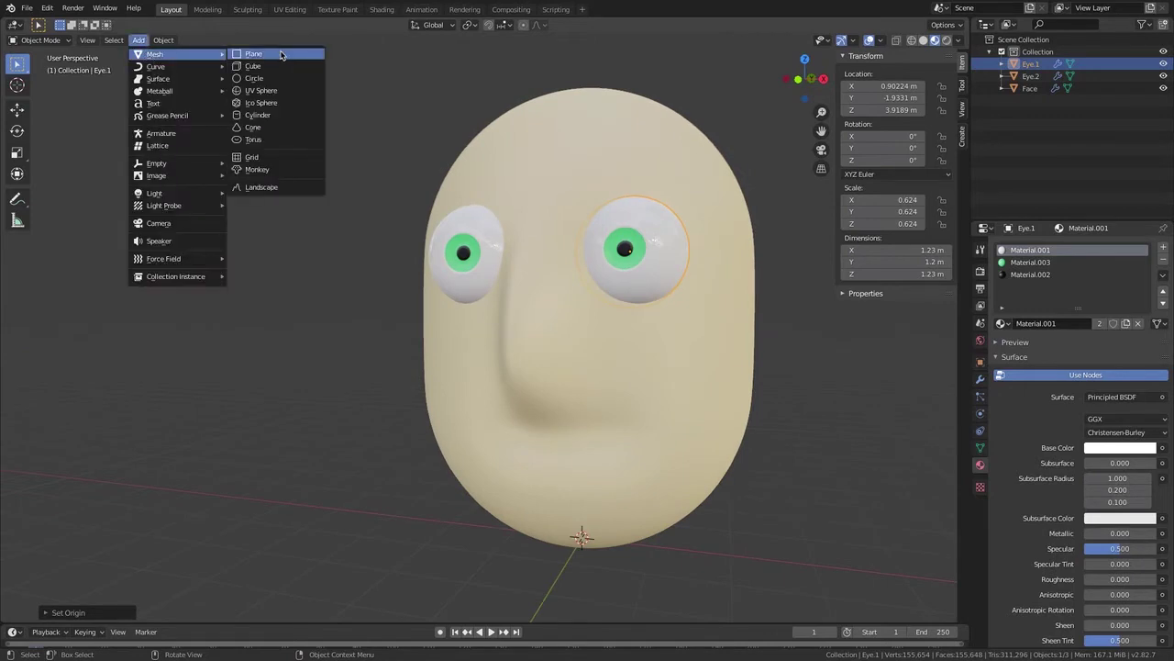
{"action": "left_click", "coordinate": [254, 54]}
{"action": "middle_click_drag", "start_coordinate": [342, 232], "coordinate": [342, 232]}
{"action": "key", "text": "g"}
{"action": "key", "text": "y"}
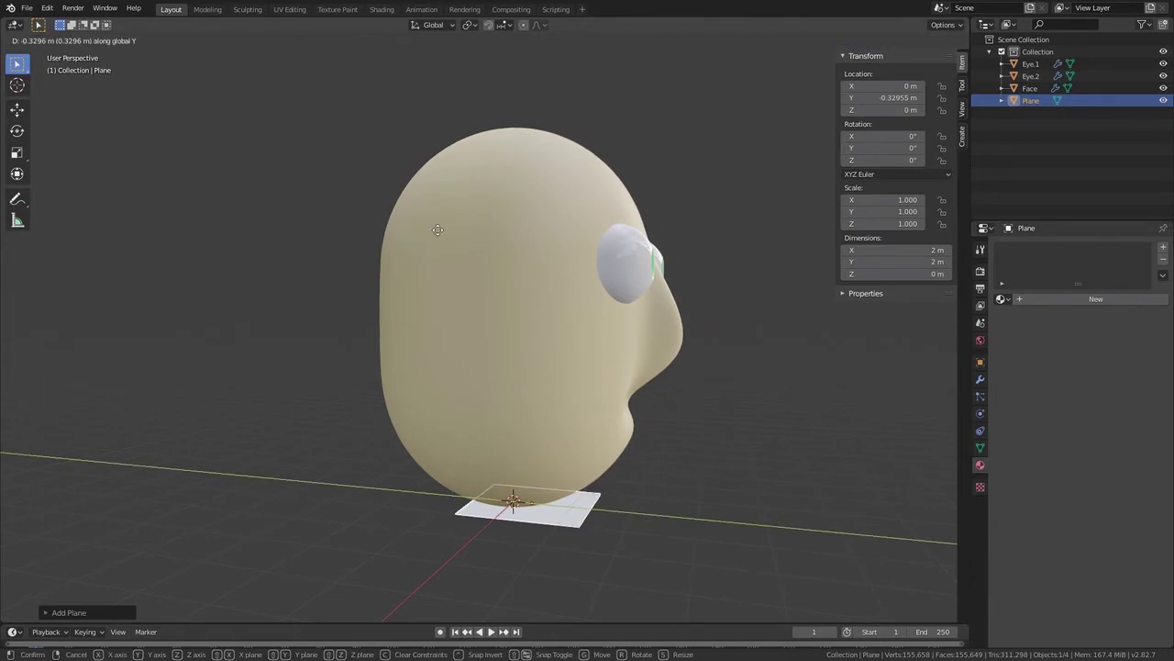
{"action": "left_click", "coordinate": [557, 244]}
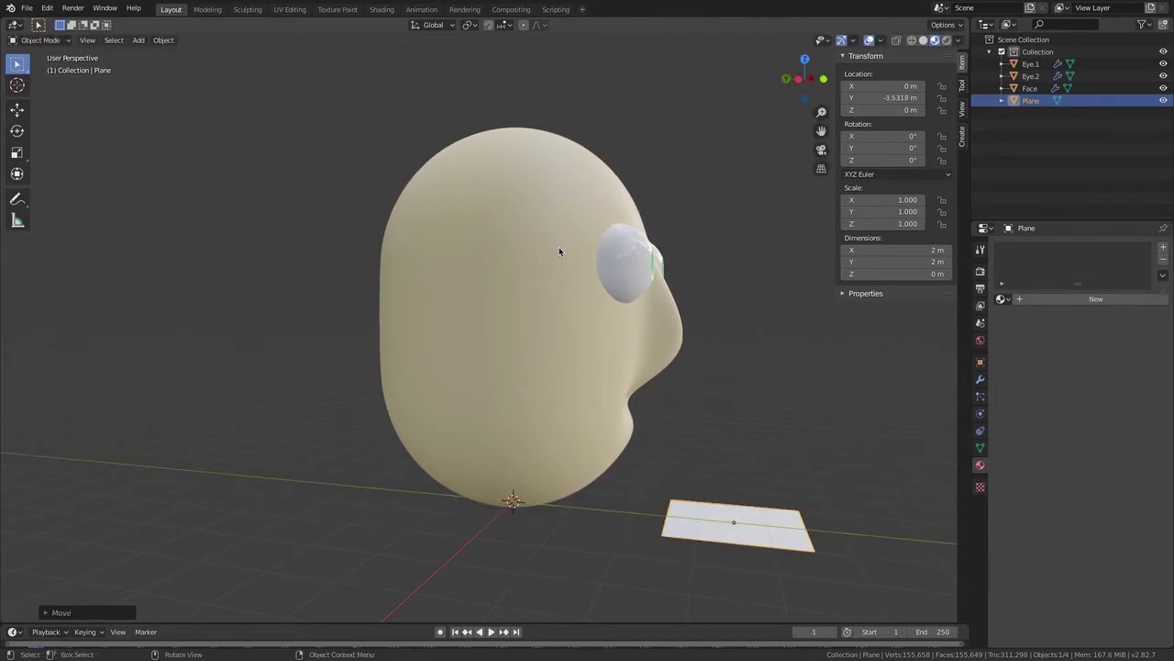
Hide the plane from view
{"action": "key", "text": "h"}
{"action": "middle_click_drag", "start_coordinate": [555, 250], "coordinate": [470, 288]}
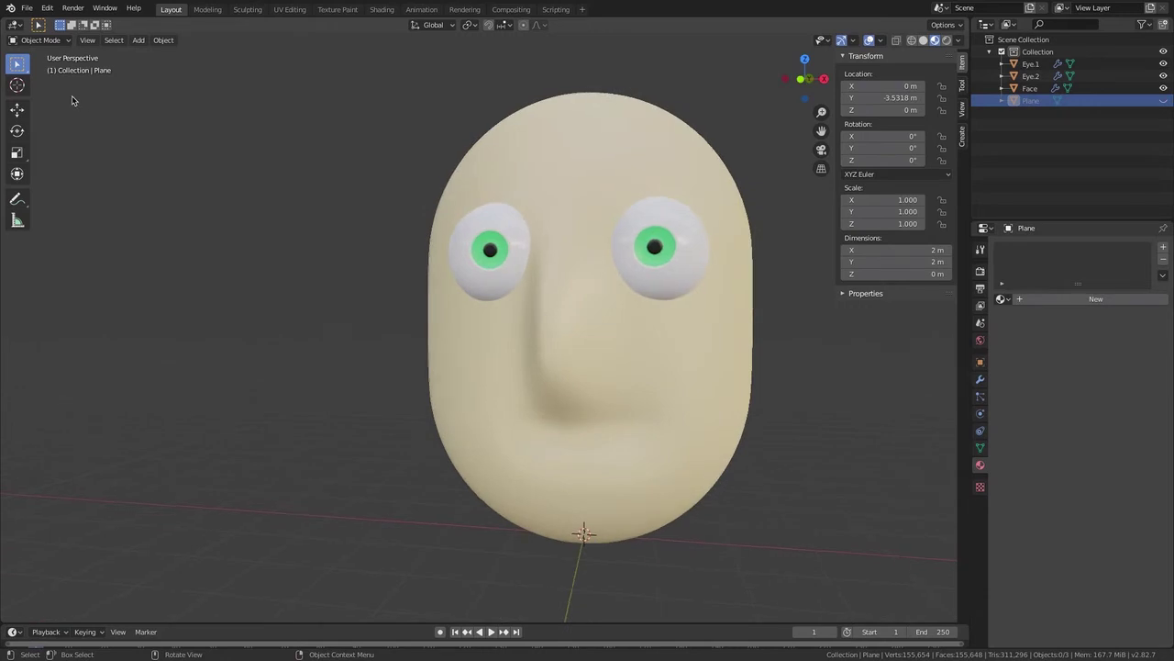
{"action": "left_click", "coordinate": [139, 41]}
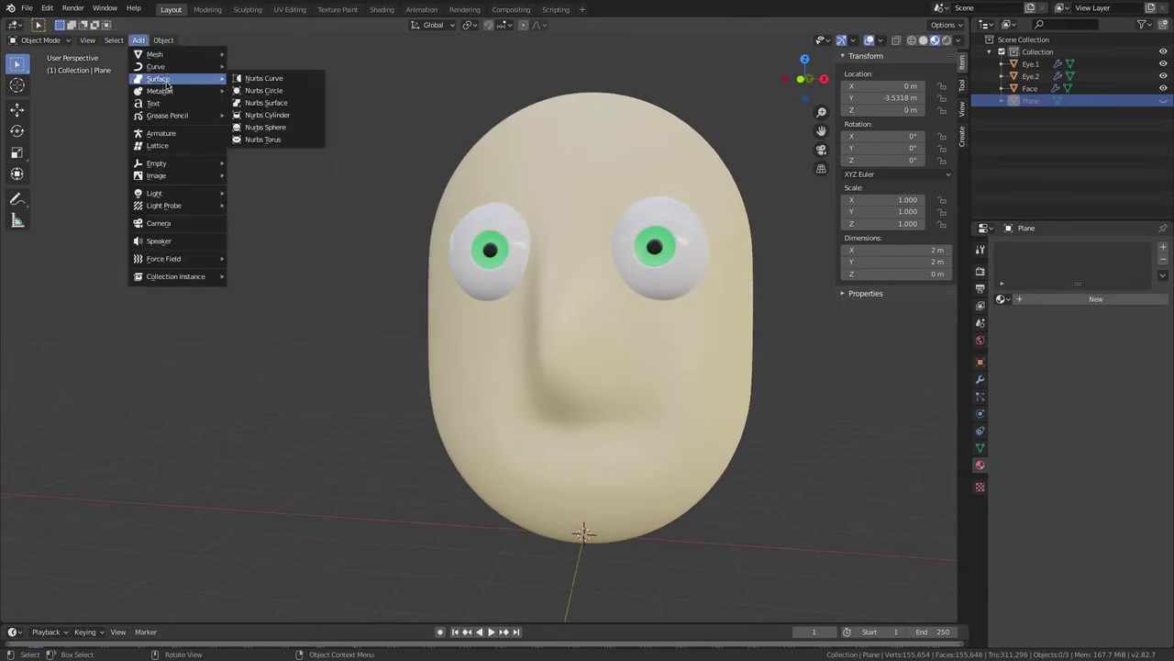
{"action": "left_click", "coordinate": [165, 135]}
{"action": "key", "text": "KP_4"}
{"action": "key", "text": "KP_4"}
{"action": "key", "text": "KP_4"}
{"action": "key", "text": "KP_4"}
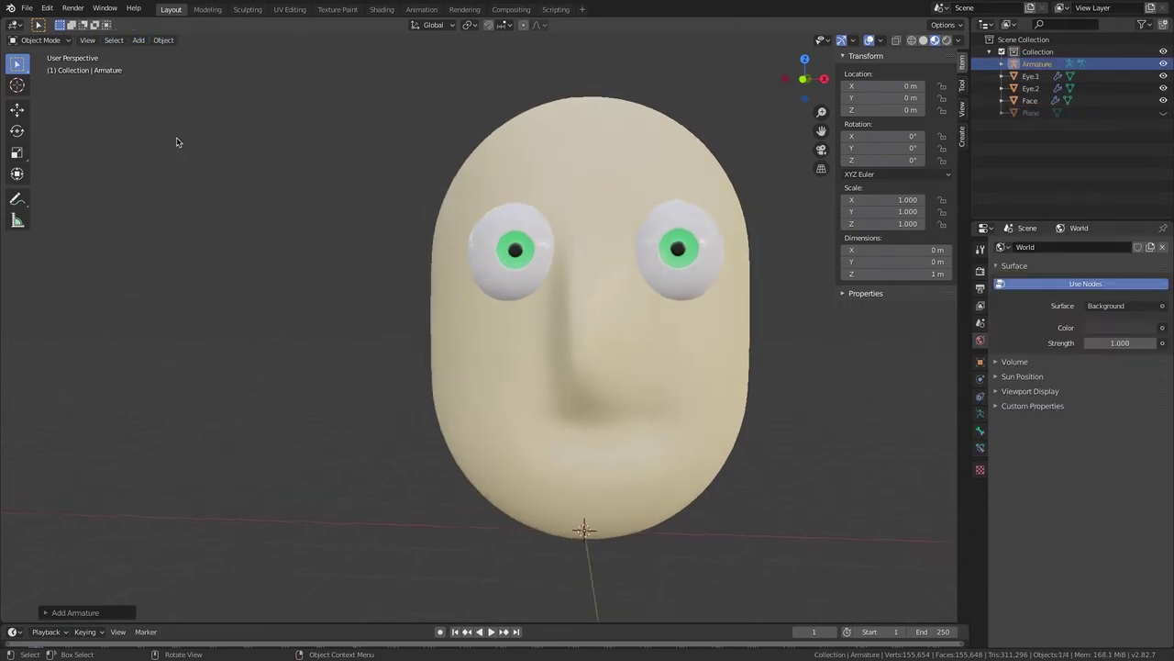
{"action": "key", "text": "KP_4"}
{"action": "key", "text": "KP_6"}
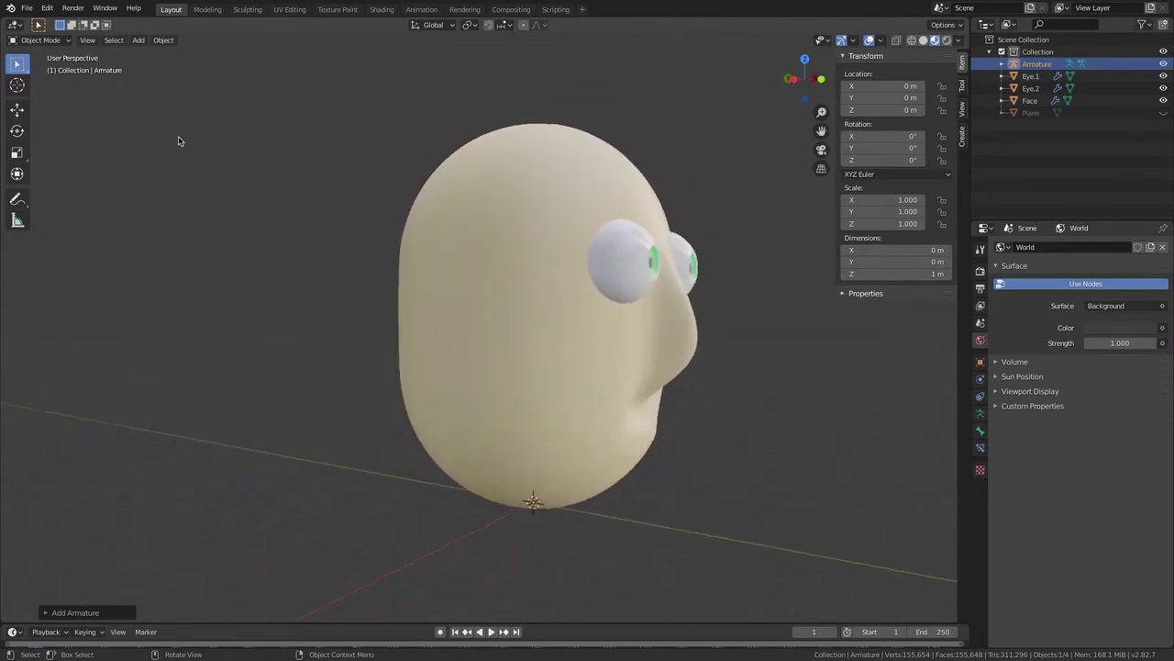
{"action": "key", "text": "g"}
{"action": "key", "text": "y"}
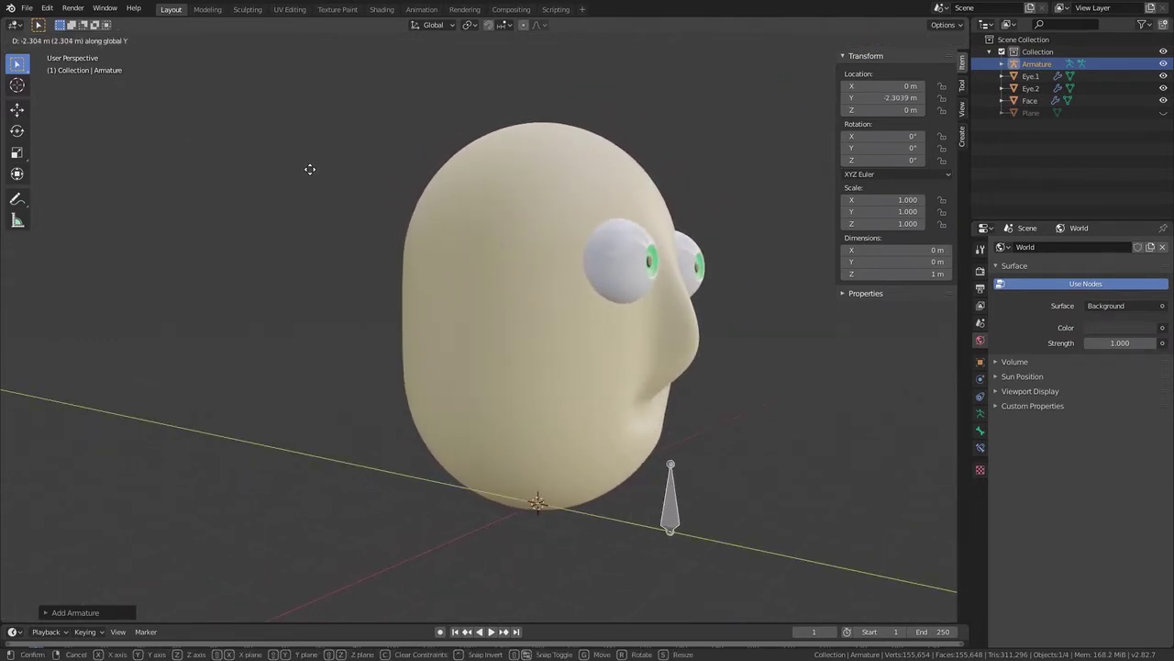
{"action": "left_click", "coordinate": [347, 183]}
{"action": "key", "text": "s"}
{"action": "left_click", "coordinate": [258, 57]}
{"action": "key", "text": "x"}
{"action": "left_click", "coordinate": [254, 52]}
{"action": "middle_click_drag", "start_coordinate": [351, 123], "coordinate": [562, 250]}
{"action": "left_click", "coordinate": [590, 257]}
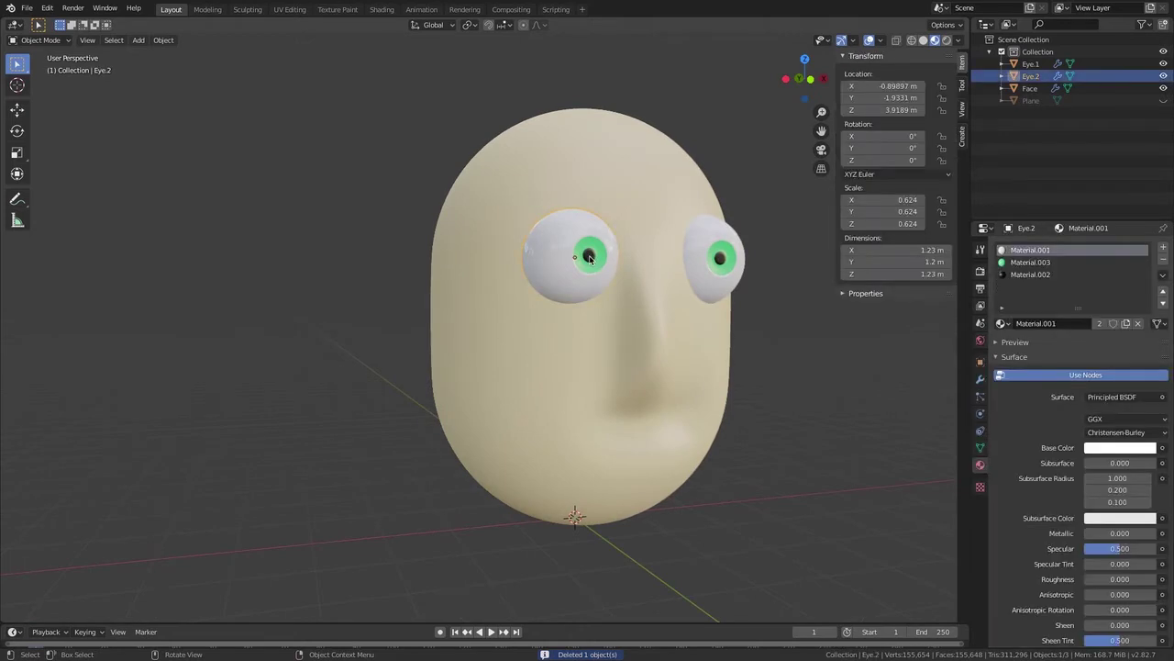
Snap the 3D cursor to the left eye and add an armature there
{"action": "key", "text": "shift+s"}
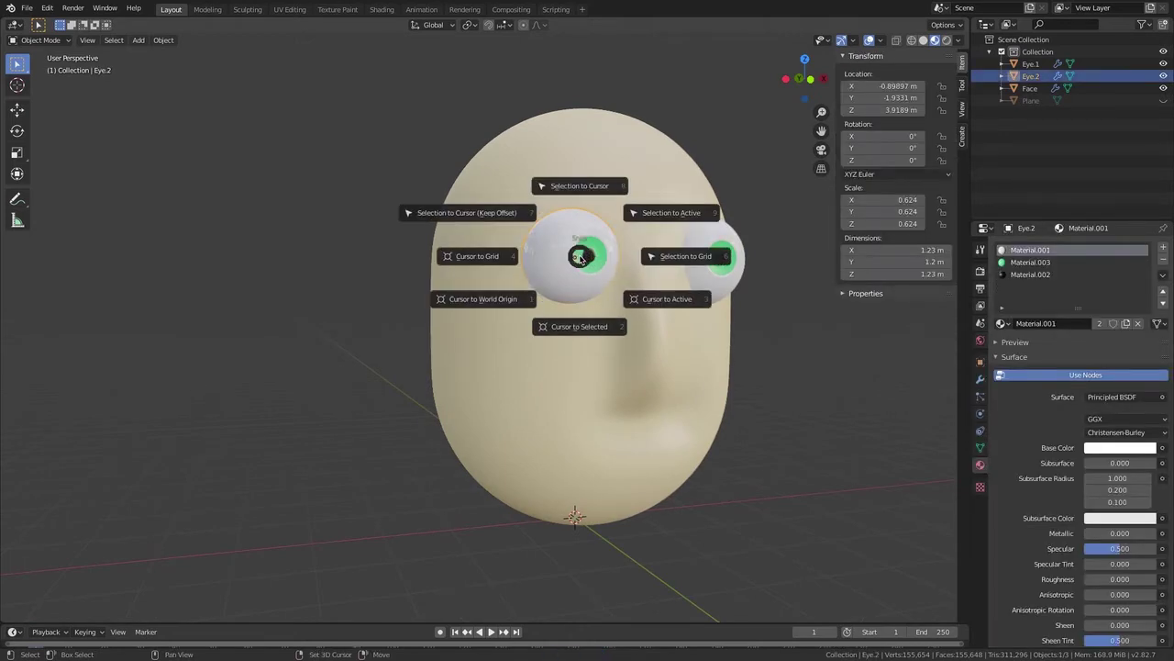
{"action": "left_click", "coordinate": [588, 327]}
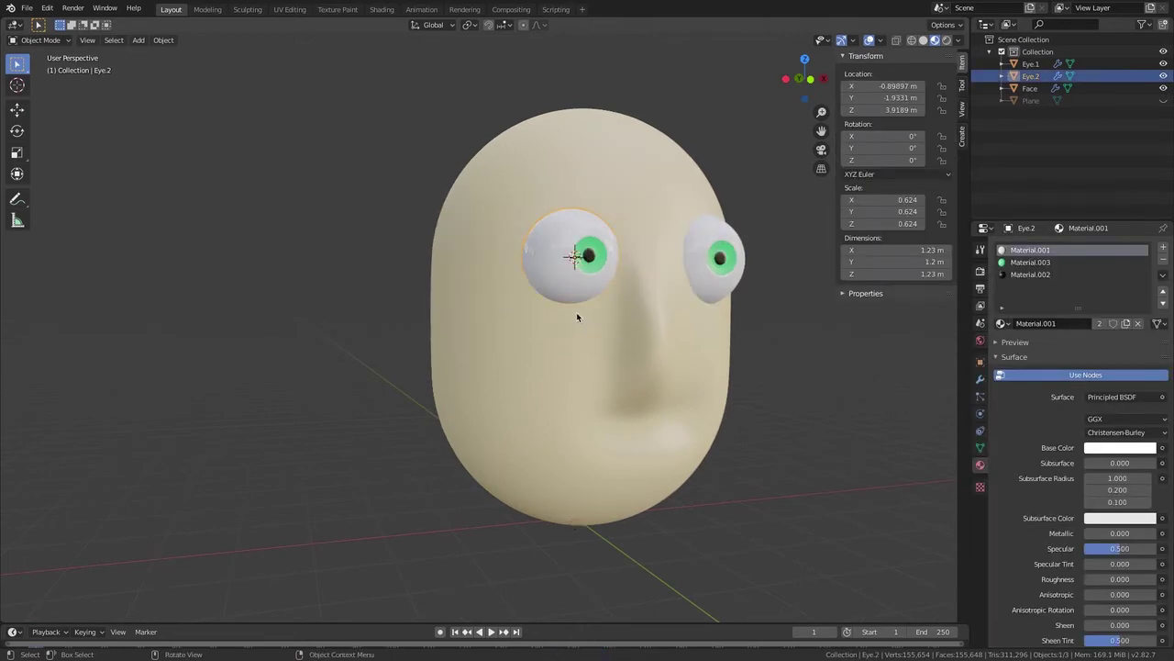
{"action": "left_click", "coordinate": [140, 40]}
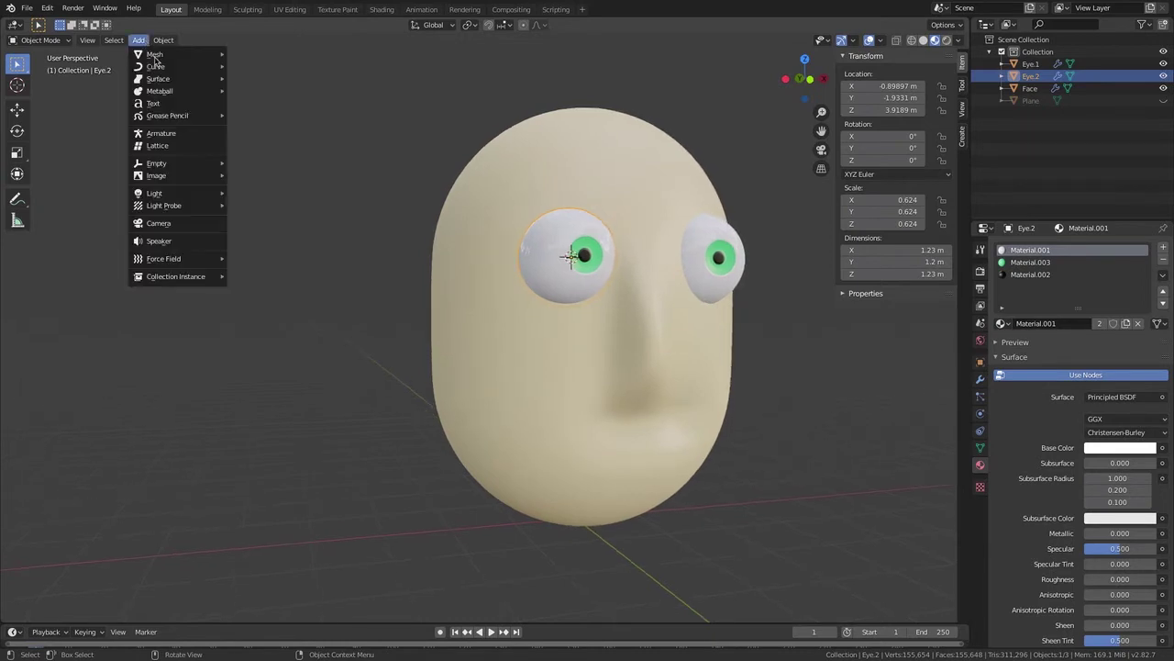
{"action": "left_click", "coordinate": [163, 135]}
Move the armature along Y to -3.4213 m in front of the face
{"action": "key", "text": "KP_4"}
{"action": "key", "text": "KP_4"}
{"action": "key", "text": "KP_4"}
{"action": "key", "text": "KP_4"}
{"action": "key", "text": "KP_4"}
{"action": "key", "text": "KP_4"}
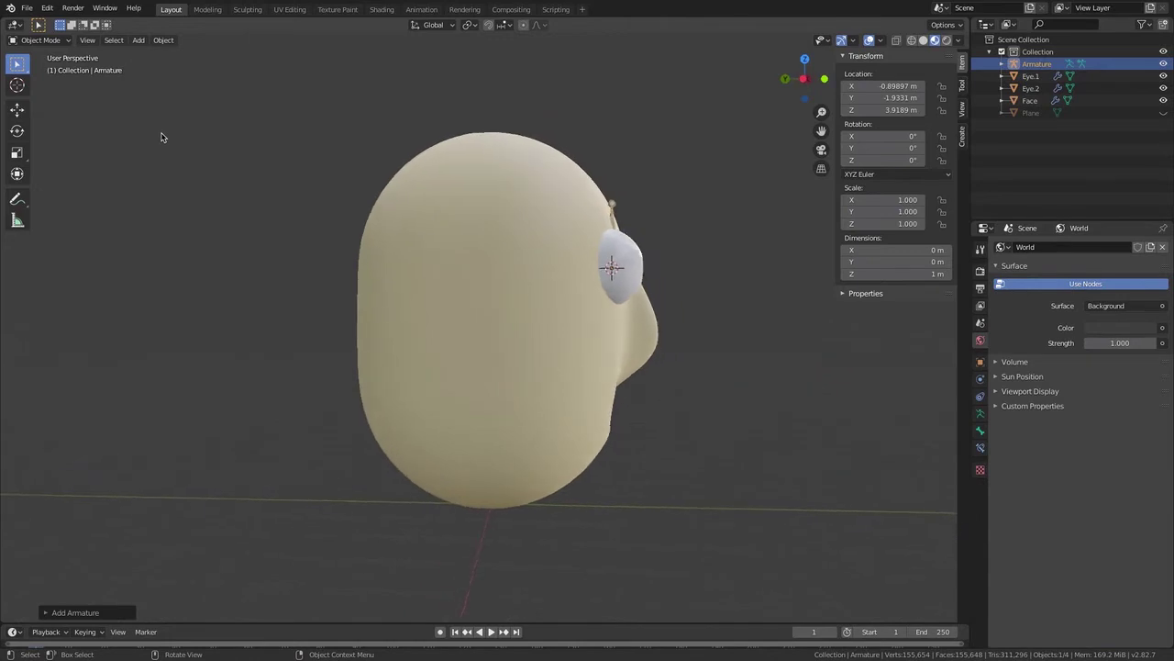
{"action": "key", "text": "g"}
{"action": "key", "text": "y"}
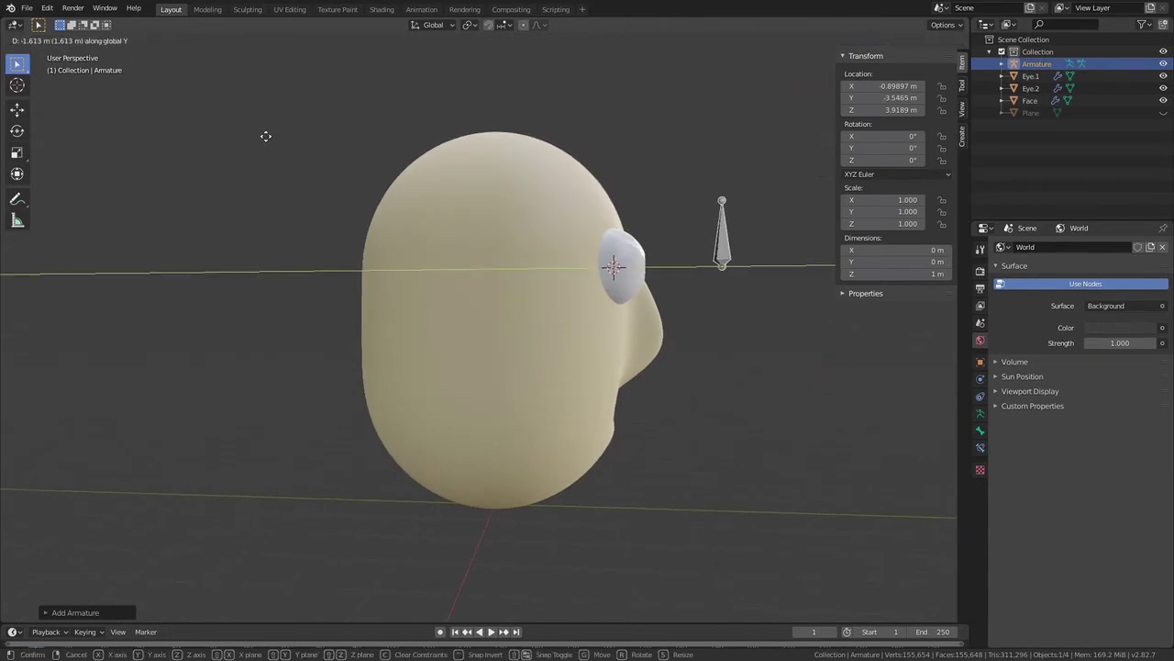
{"action": "left_click", "coordinate": [260, 139]}
{"action": "key", "text": "KP_6"}
{"action": "key", "text": "KP_6"}
{"action": "key", "text": "KP_6"}
{"action": "key", "text": "KP_6"}
{"action": "key", "text": "KP_6"}
{"action": "key", "text": "KP_6"}
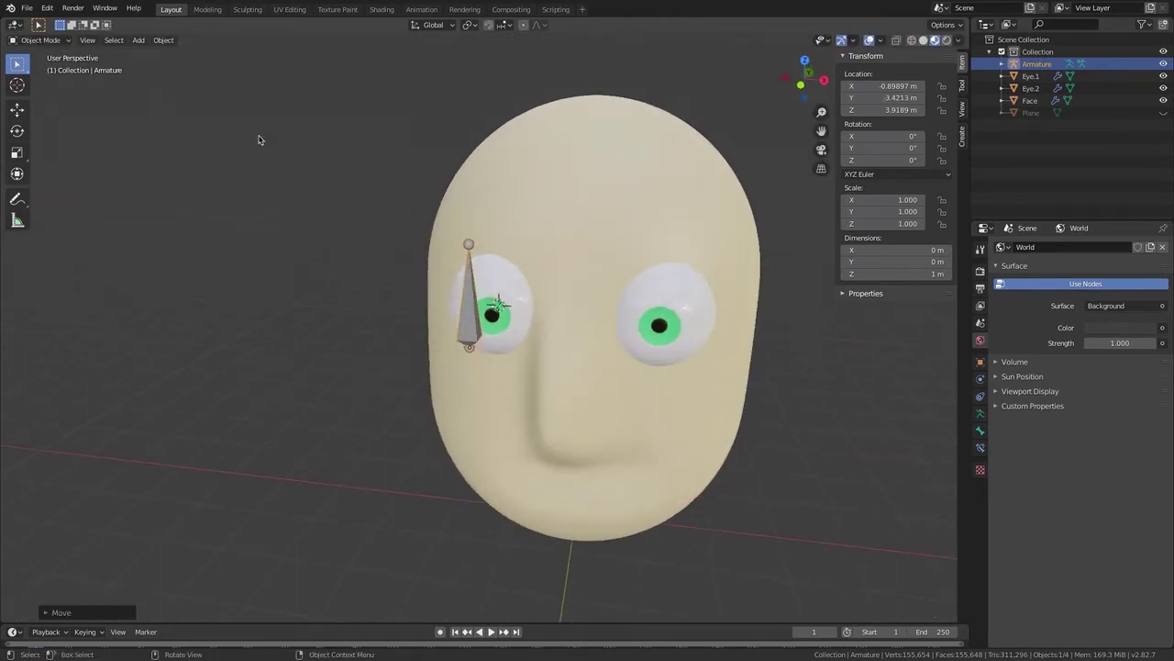
{"action": "key", "text": "KP_6"}
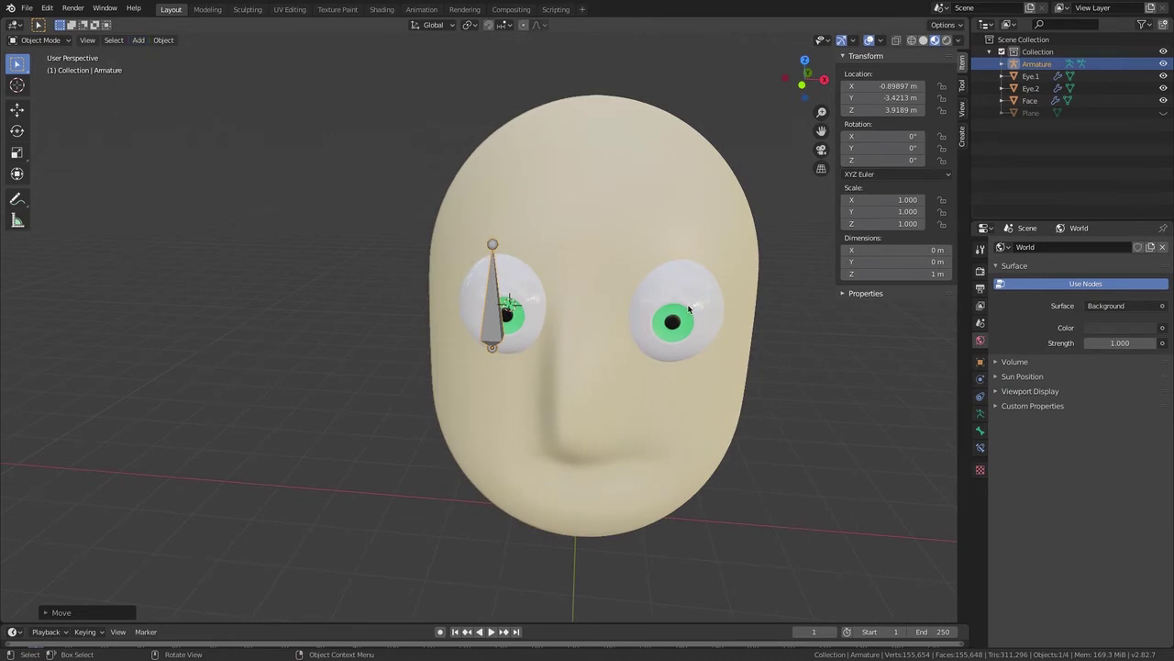
{"action": "left_click", "coordinate": [690, 309]}
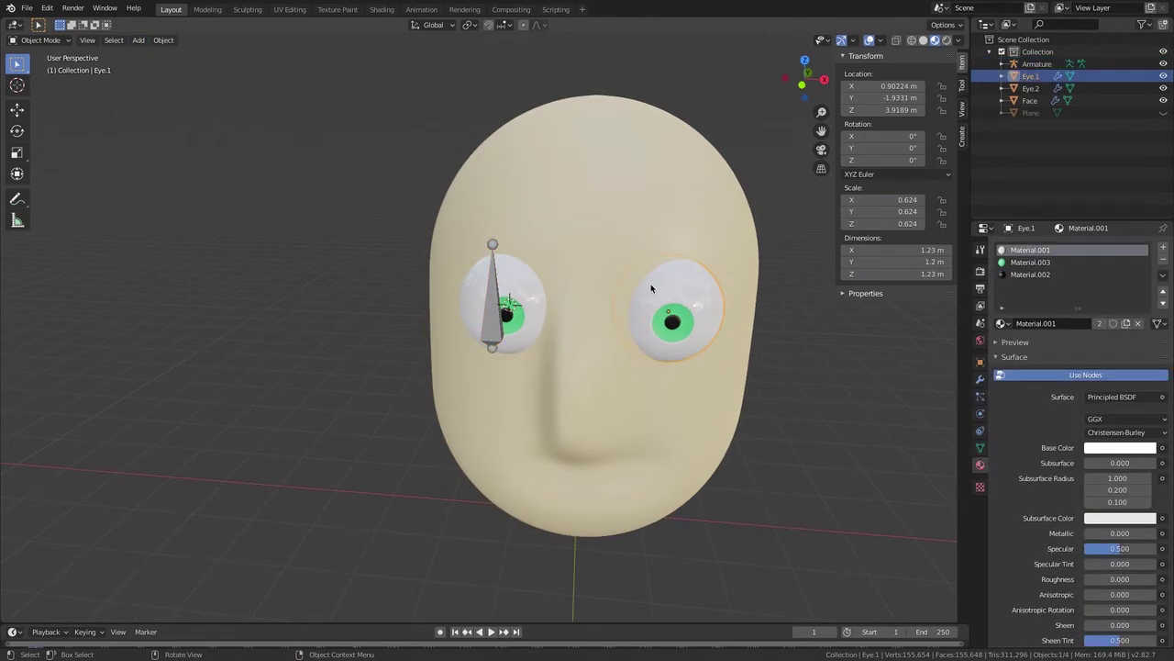
Snap the 3D cursor to the right eye and add Armature.001 there
{"action": "key", "text": "shift+s"}
{"action": "left_click", "coordinate": [645, 356]}
{"action": "left_click", "coordinate": [150, 40]}
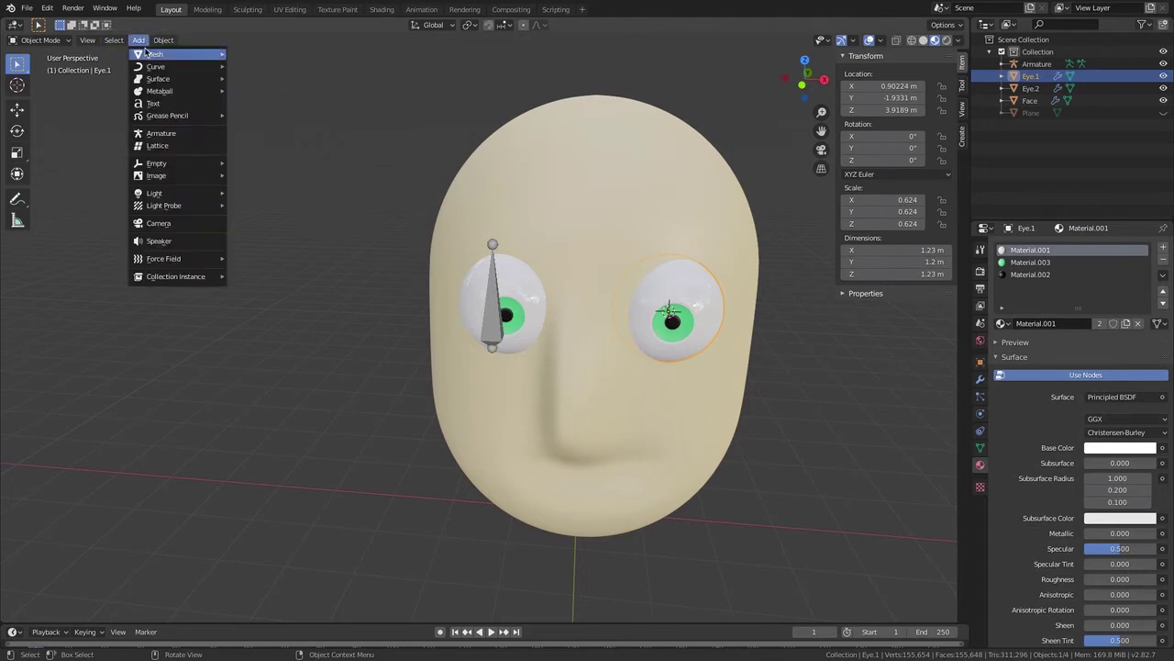
{"action": "left_click", "coordinate": [161, 134]}
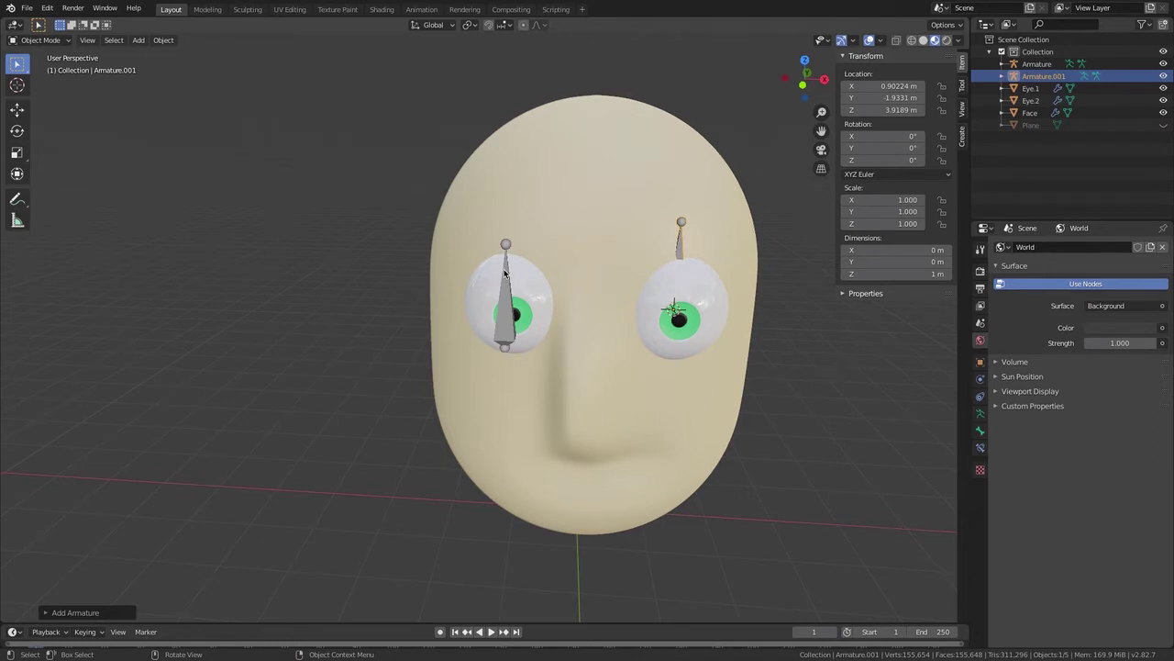
Copy the left armature's Y location -3.42126 into Armature.001's Location Y
{"action": "left_click", "coordinate": [503, 269]}
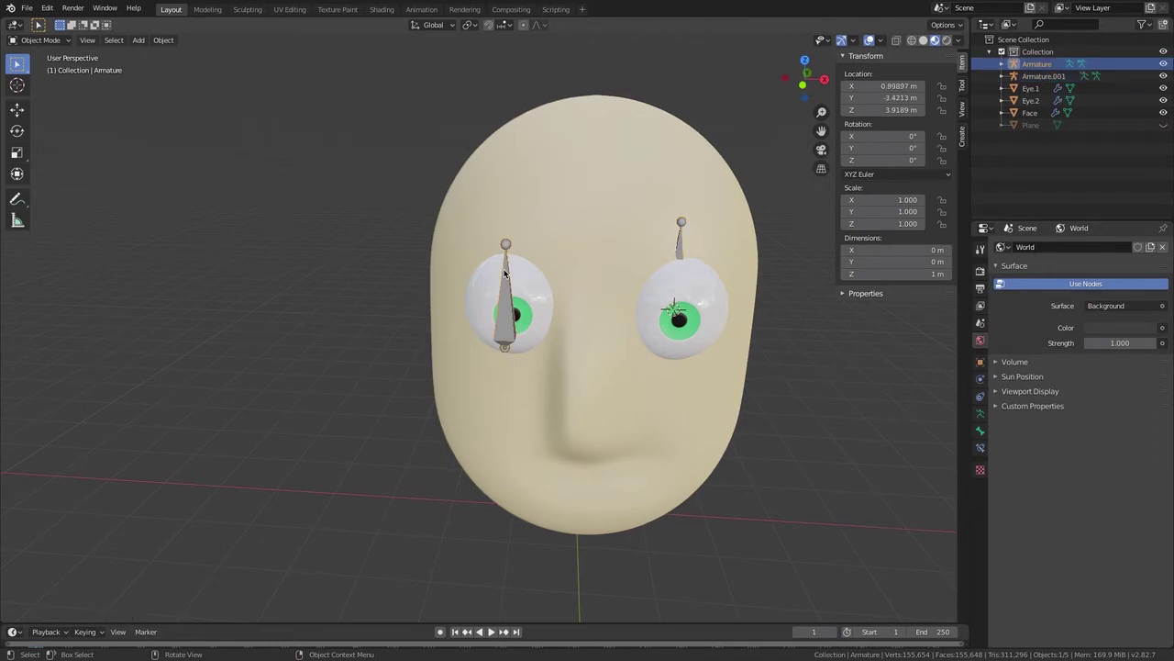
{"action": "left_click", "coordinate": [874, 97]}
{"action": "key", "text": "ctrl+c"}
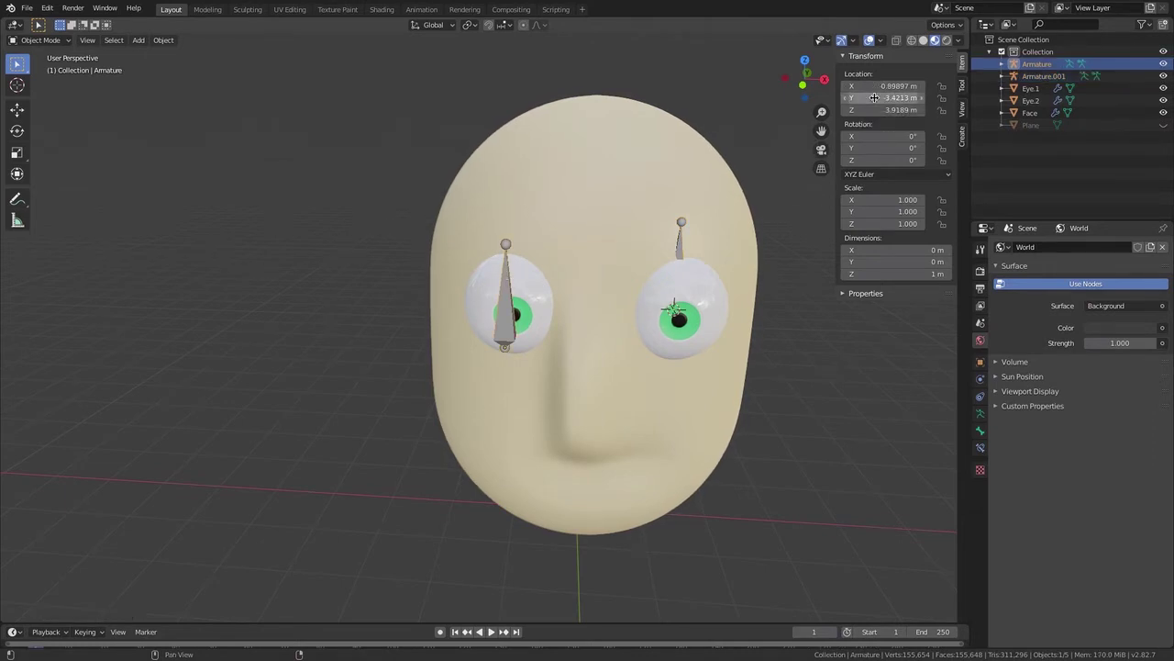
{"action": "key", "text": "Return"}
{"action": "left_click", "coordinate": [679, 240]}
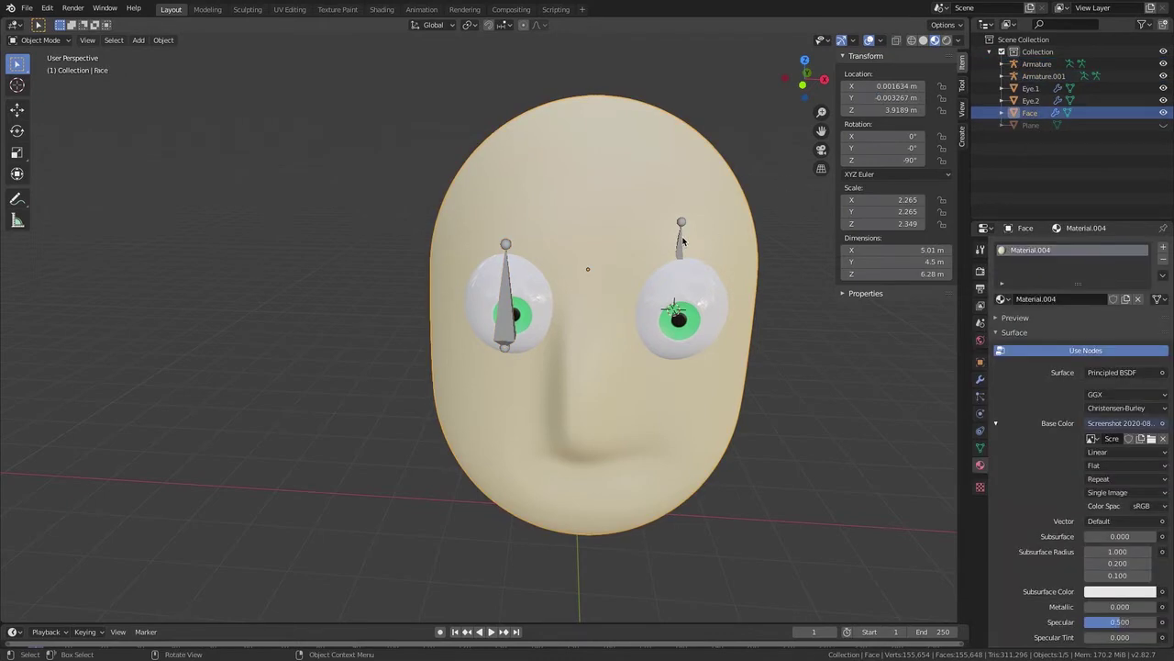
{"action": "left_click", "coordinate": [679, 237]}
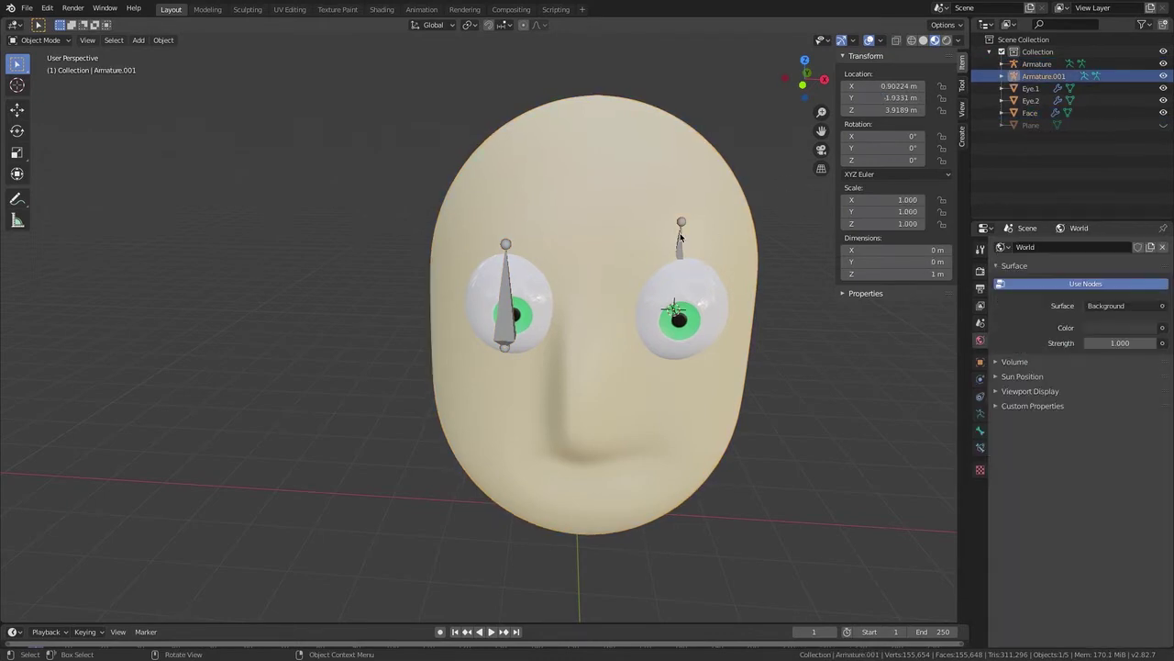
{"action": "left_click", "coordinate": [871, 97]}
{"action": "key", "text": "BackSpace"}
{"action": "key", "text": "ctrl+v"}
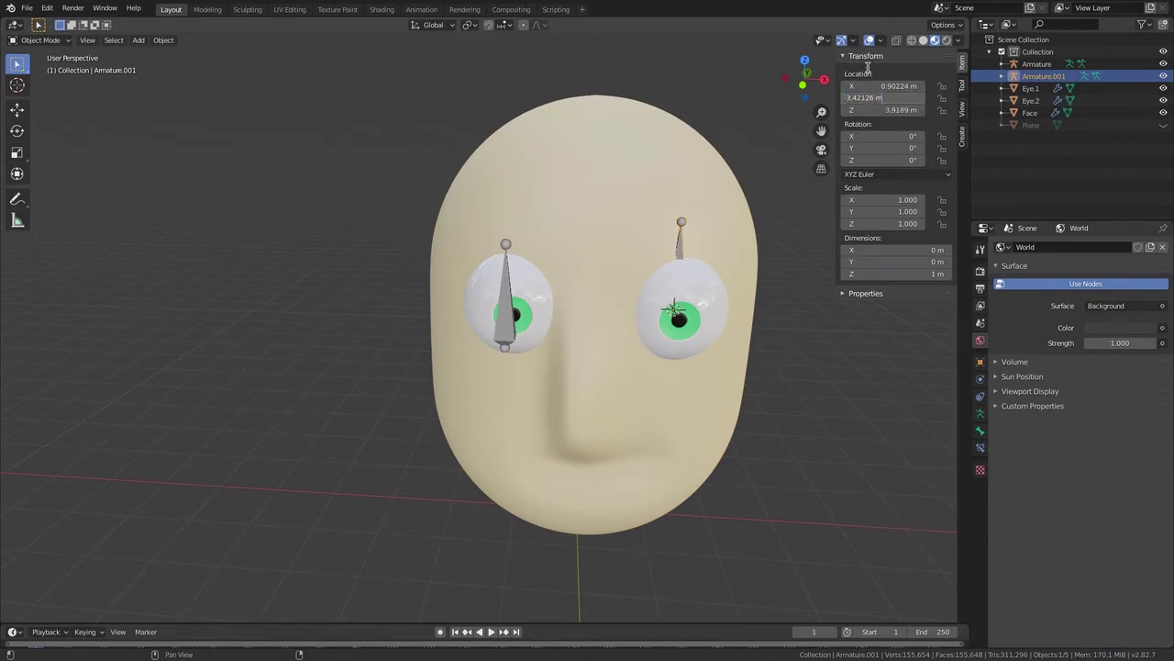
{"action": "key", "text": "Return"}
{"action": "middle_click_drag", "start_coordinate": [726, 210], "coordinate": [720, 222]}
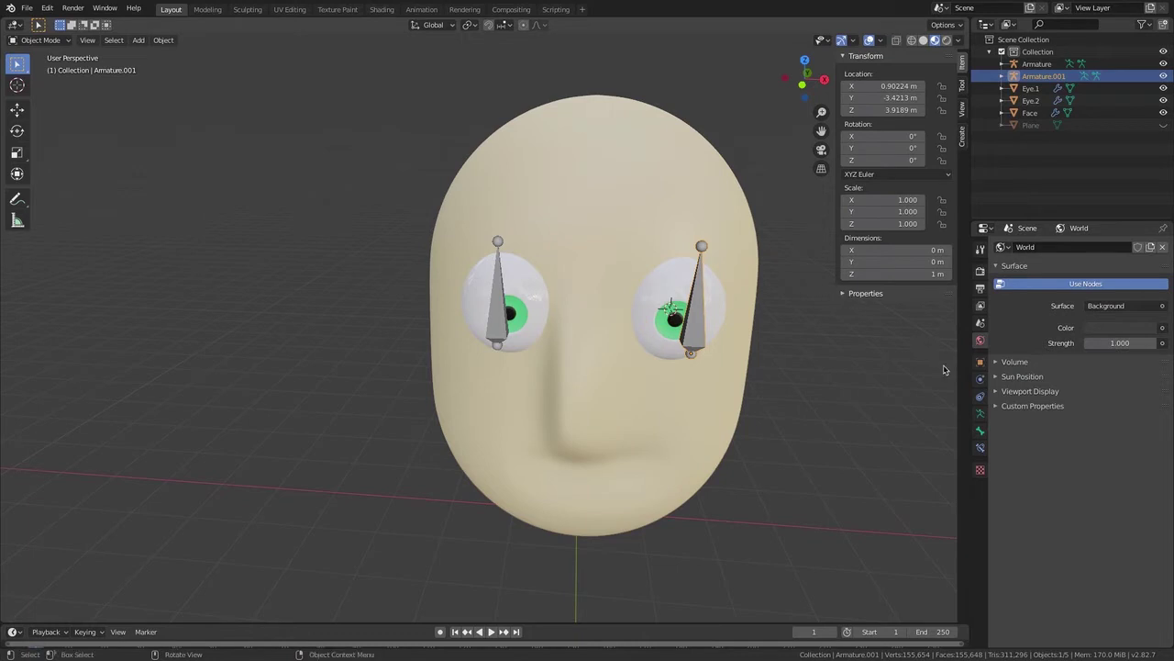
{"action": "left_click", "coordinate": [980, 431]}
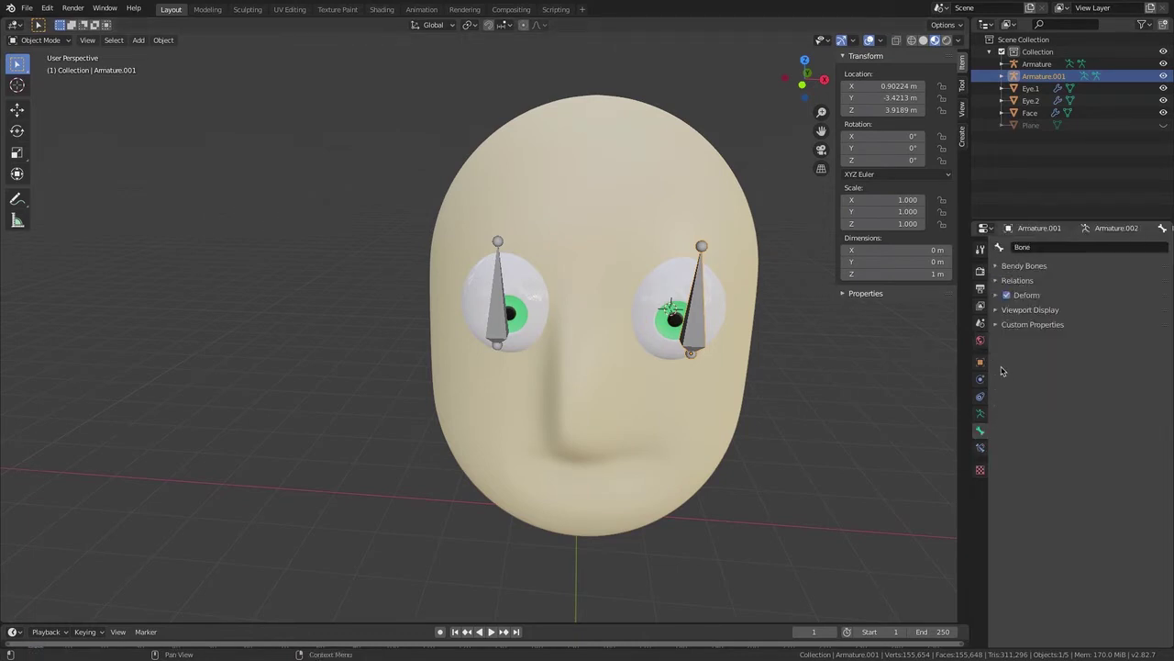
Set Armature.001's bone custom shape to the Plane, displayed as wireframe
{"action": "left_click", "coordinate": [1017, 310]}
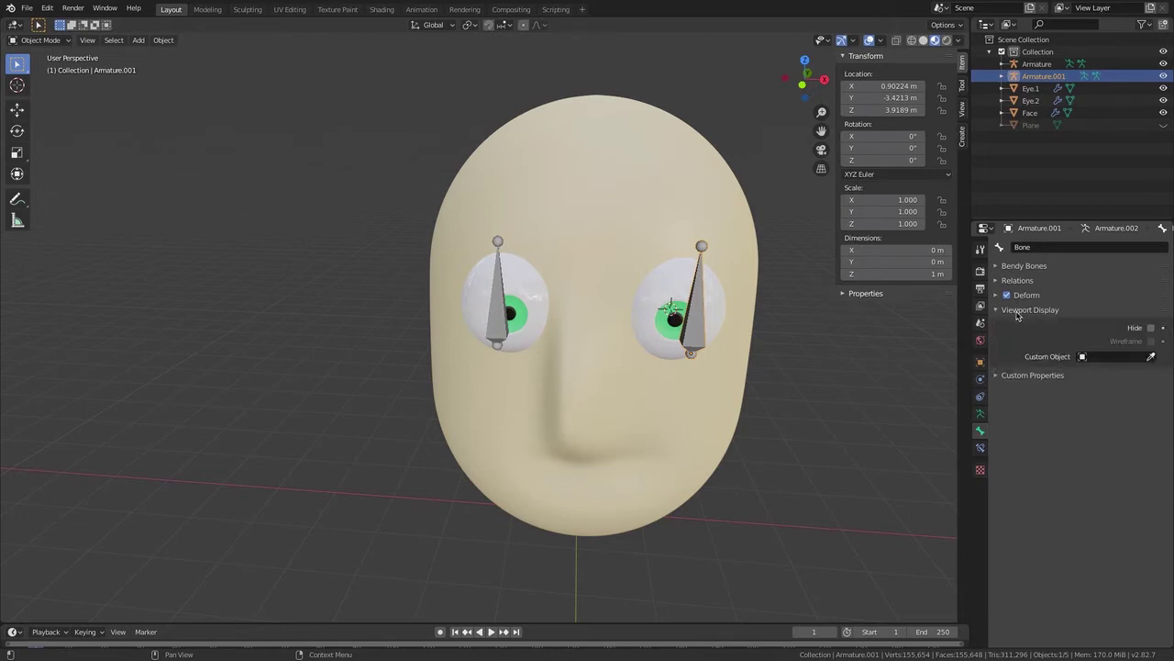
{"action": "left_click", "coordinate": [1120, 357]}
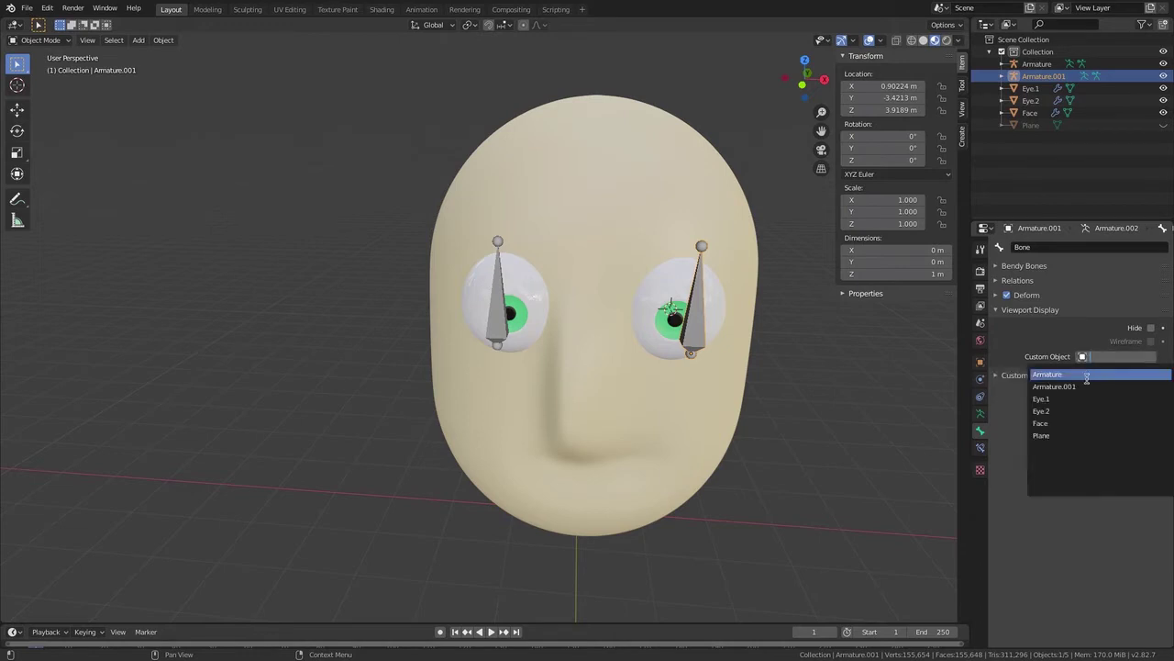
{"action": "left_click", "coordinate": [1042, 434]}
{"action": "middle_click_drag", "start_coordinate": [762, 408], "coordinate": [737, 347]}
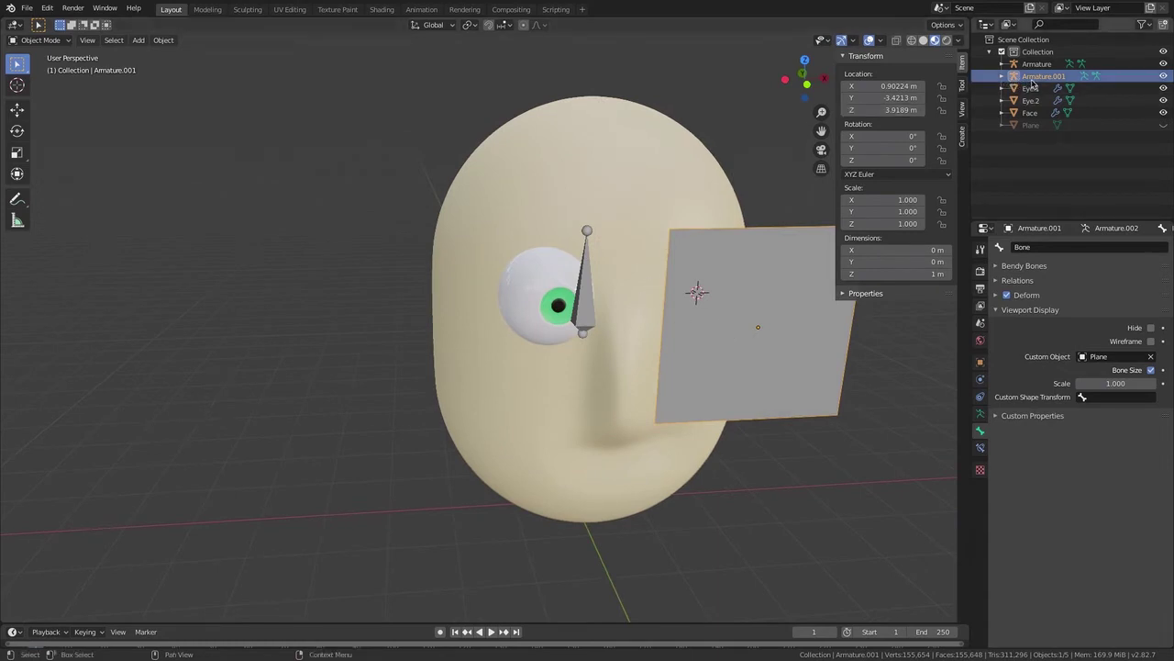
{"action": "left_click", "coordinate": [1151, 341]}
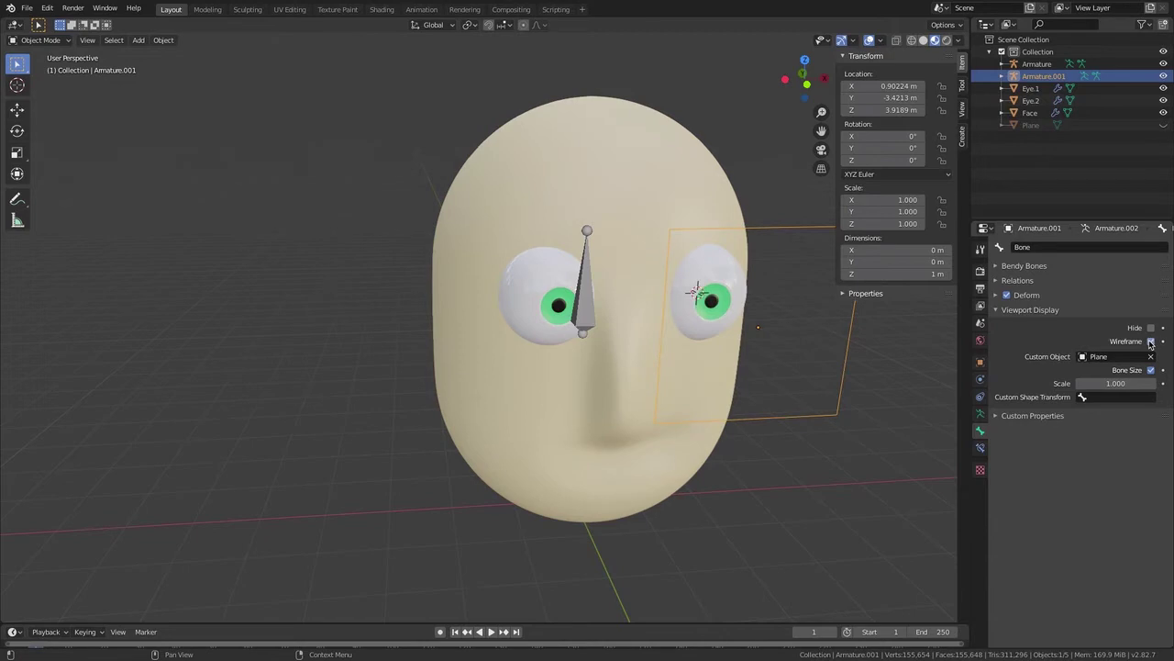
In front view, scale the right-eye control to 0.497 to frame the eye
{"action": "left_click", "coordinate": [804, 73]}
{"action": "key", "text": "s"}
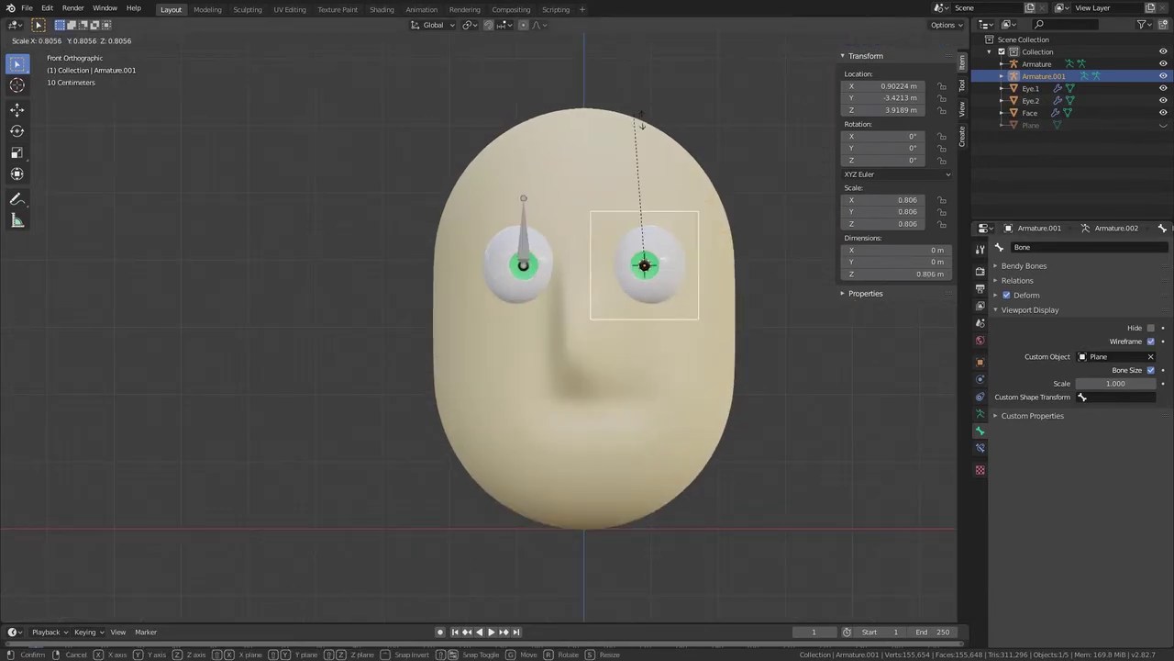
{"action": "left_click", "coordinate": [670, 176]}
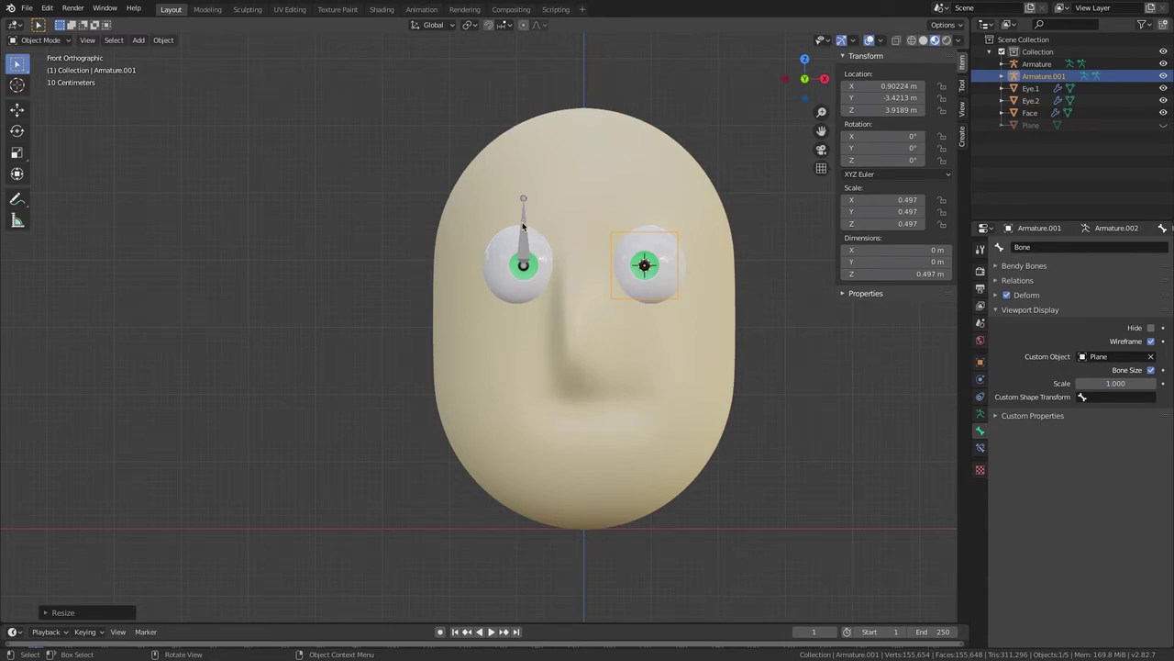
{"action": "left_click", "coordinate": [871, 200]}
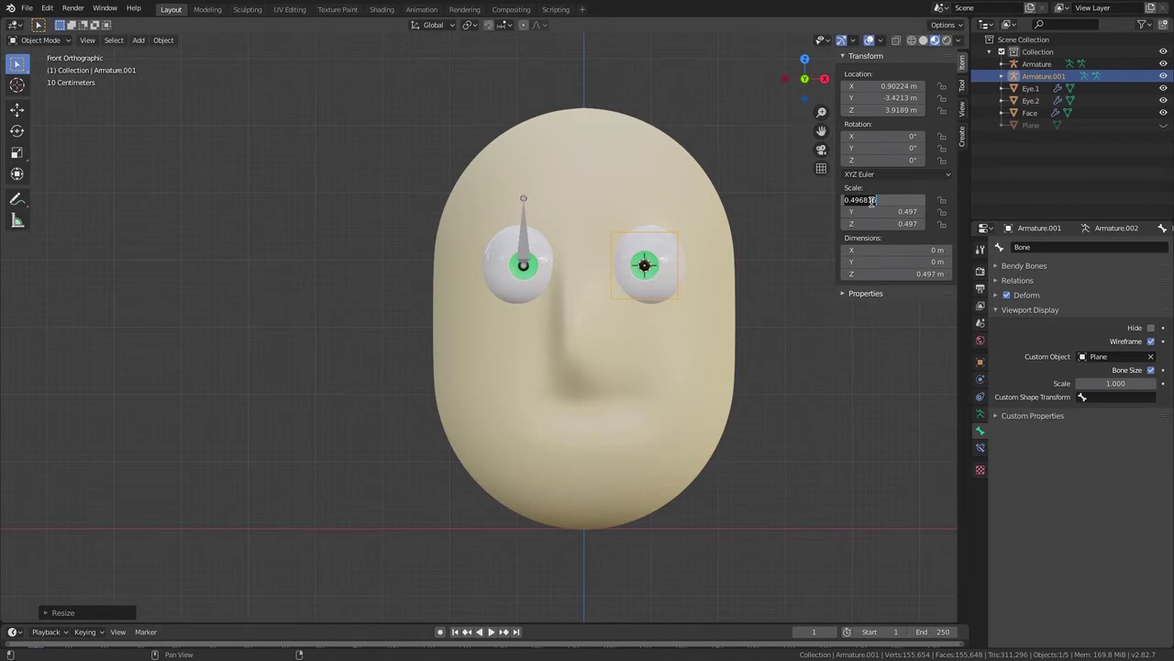
{"action": "left_click", "coordinate": [739, 152]}
{"action": "left_click", "coordinate": [527, 256]}
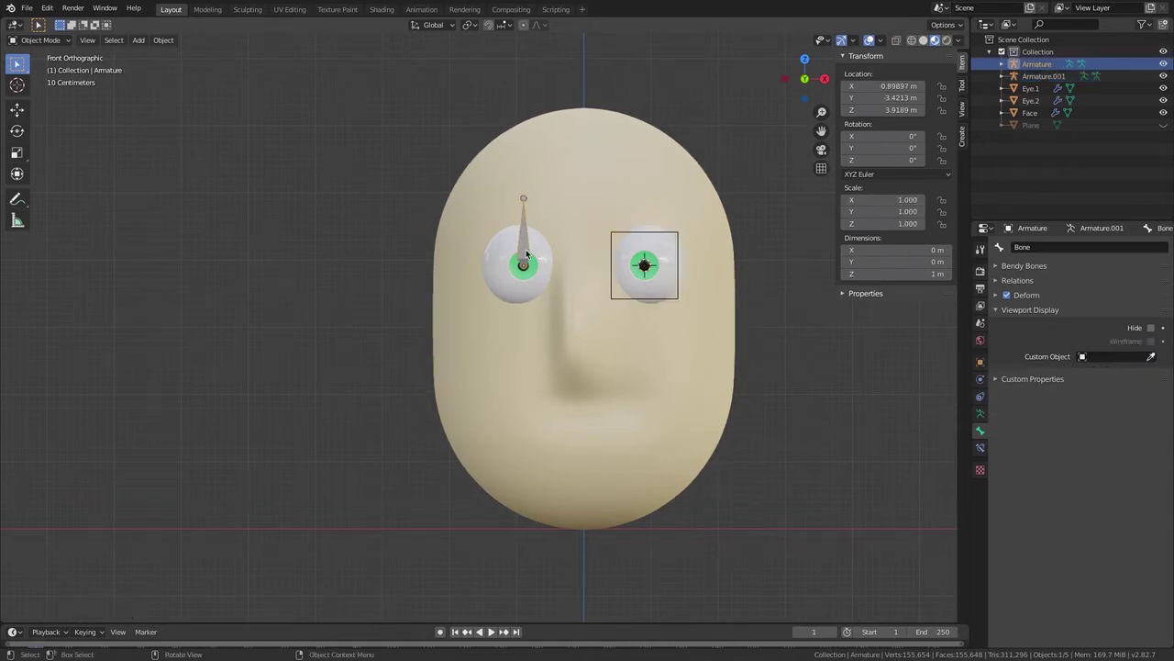
Set the left-eye bone's custom shape to the Plane, displayed as wireframe
{"action": "left_click", "coordinate": [1132, 358]}
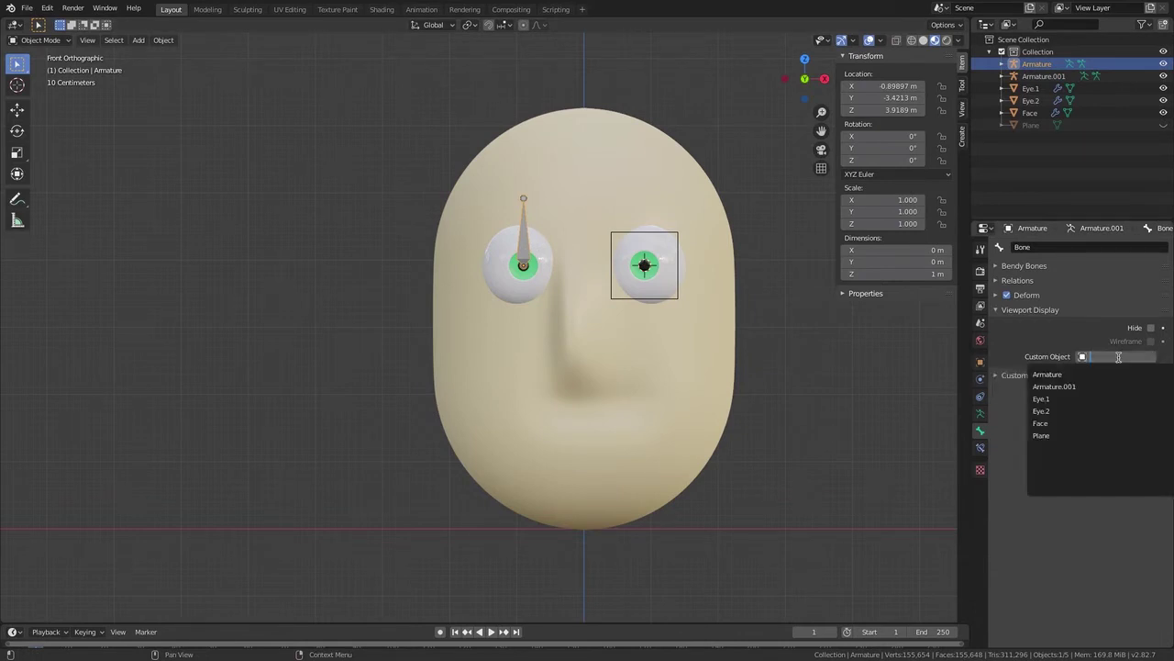
{"action": "left_click", "coordinate": [1057, 435]}
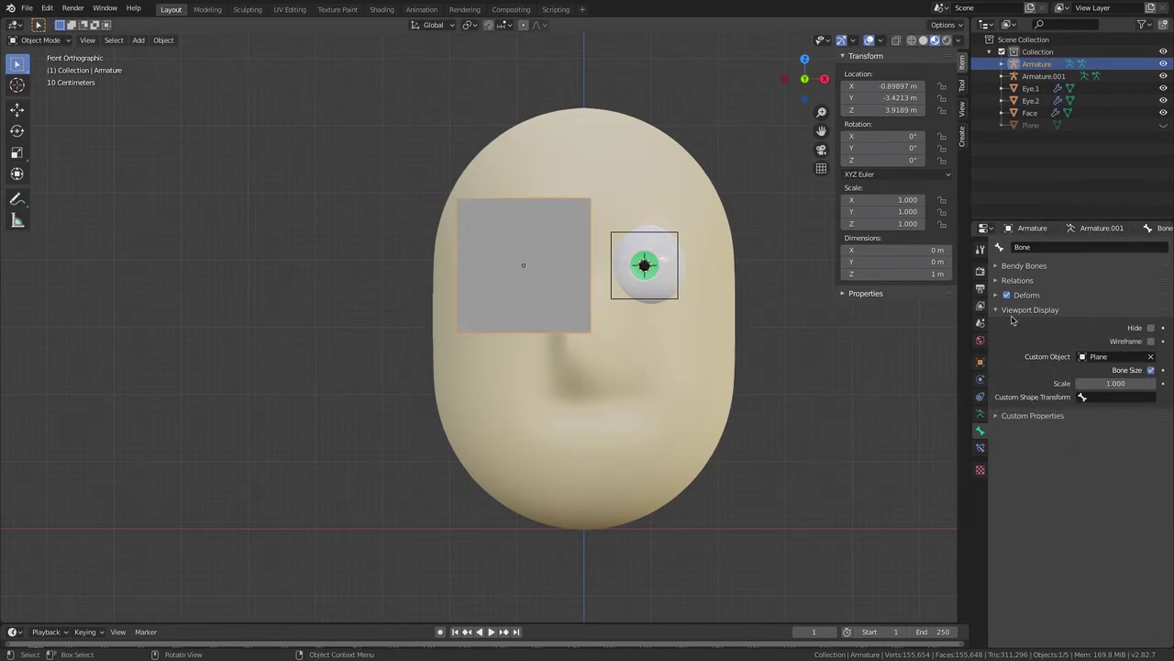
{"action": "left_click", "coordinate": [1150, 341]}
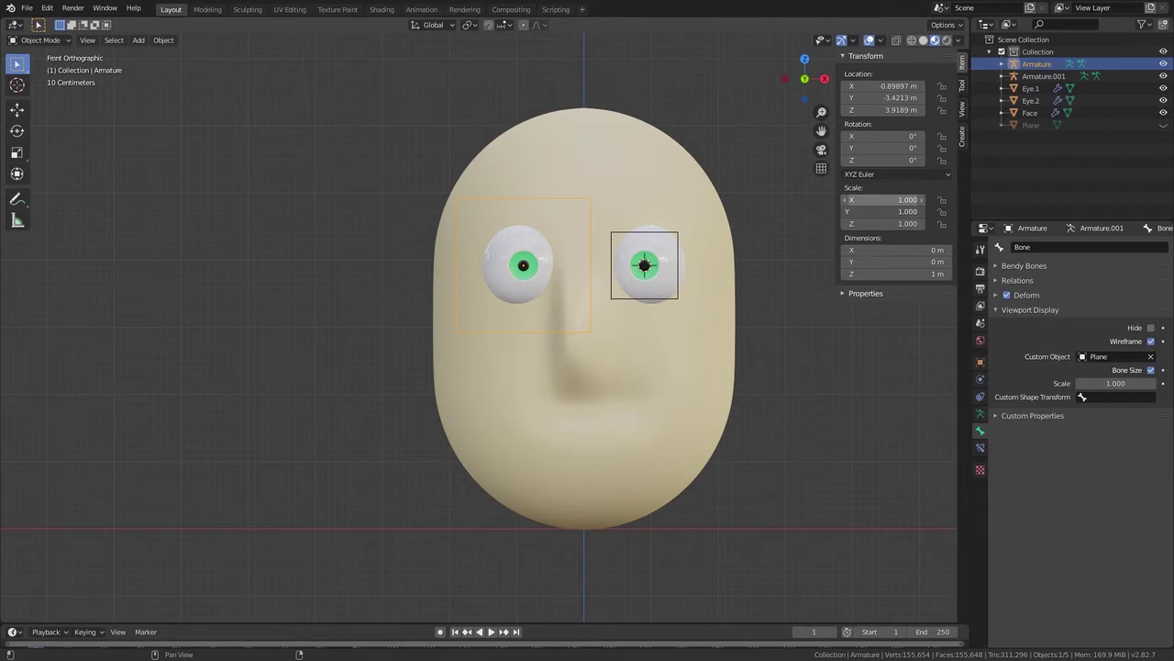
Set the left-eye control's scale to 0.497 on all three axes
{"action": "left_click_drag", "start_coordinate": [860, 199], "coordinate": [861, 223]}
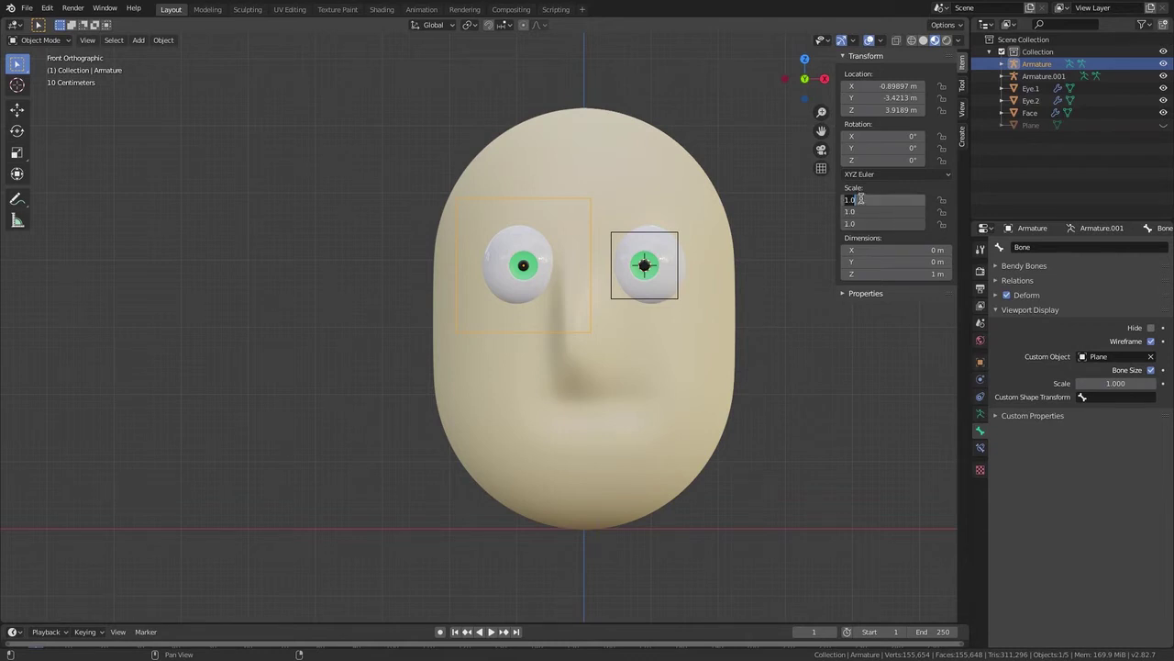
{"action": "key", "text": "BackSpace"}
{"action": "type", "text": "0.497"}
{"action": "key", "text": "Return"}
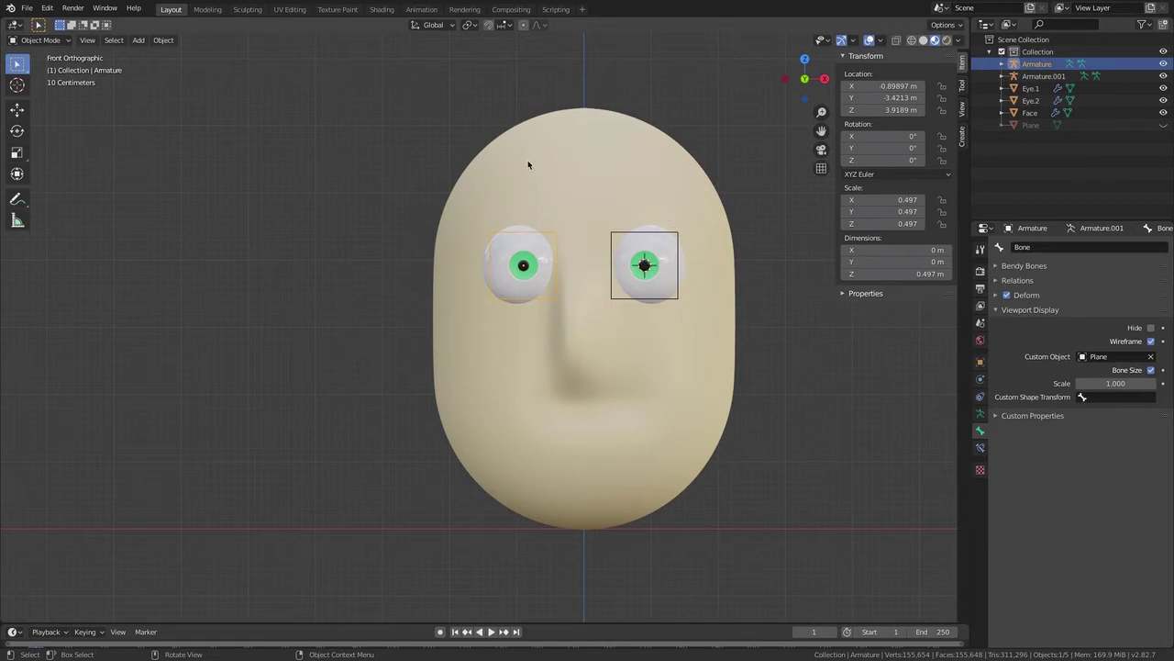
{"action": "key", "text": "KP_4"}
{"action": "key", "text": "KP_4"}
{"action": "key", "text": "KP_4"}
{"action": "key", "text": "KP_8"}
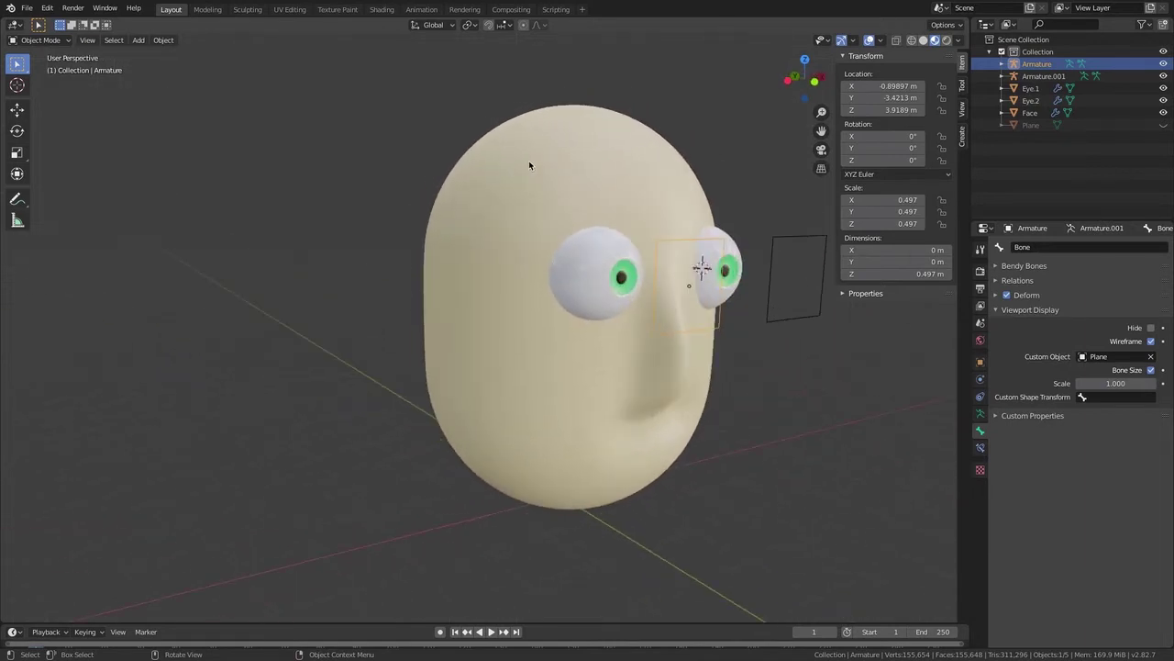
{"action": "key", "text": "KP_6"}
{"action": "key", "text": "KP_6"}
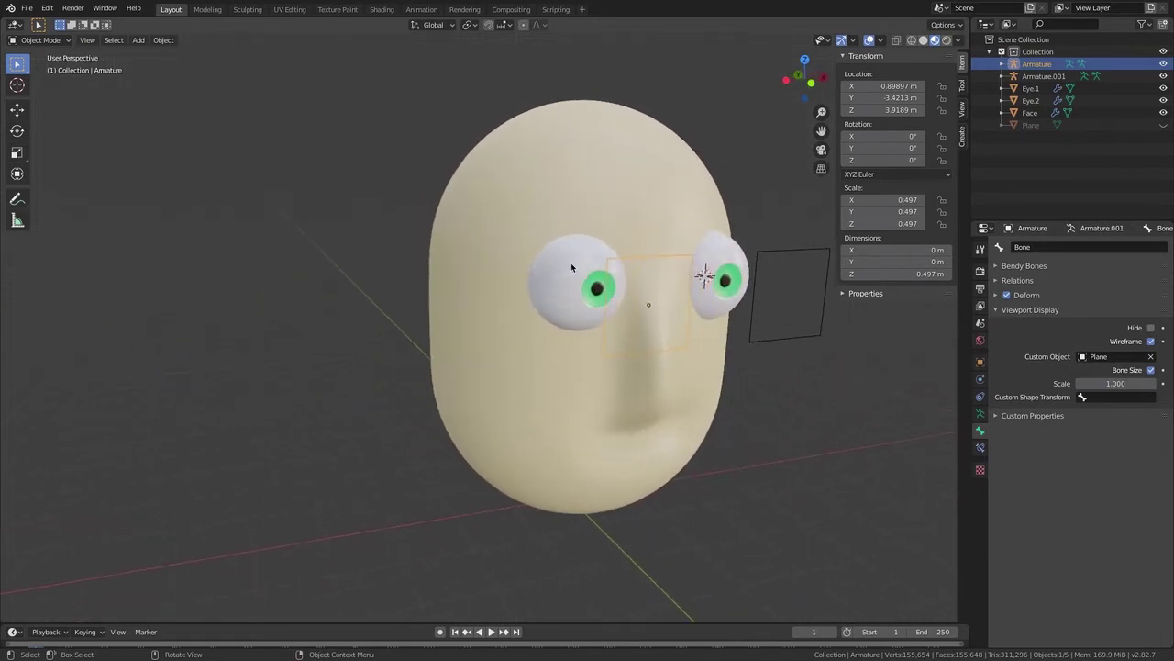
{"action": "left_click", "coordinate": [570, 263]}
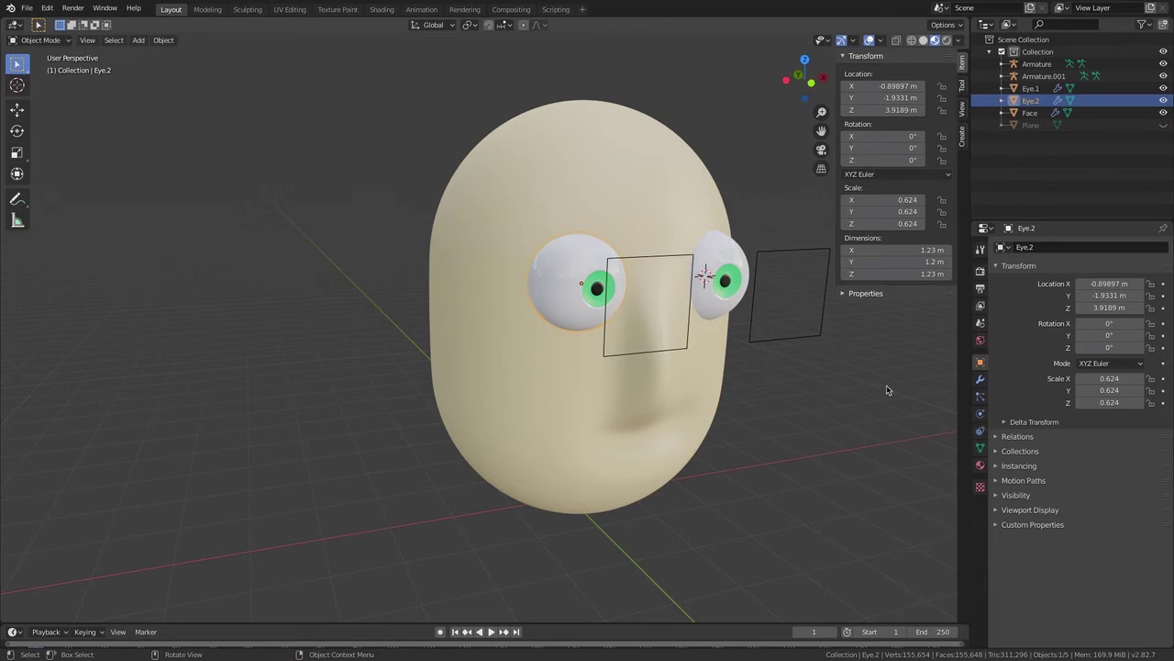
Add a Copy Rotation constraint to Eye.2 targeting the Armature
{"action": "left_click", "coordinate": [980, 432]}
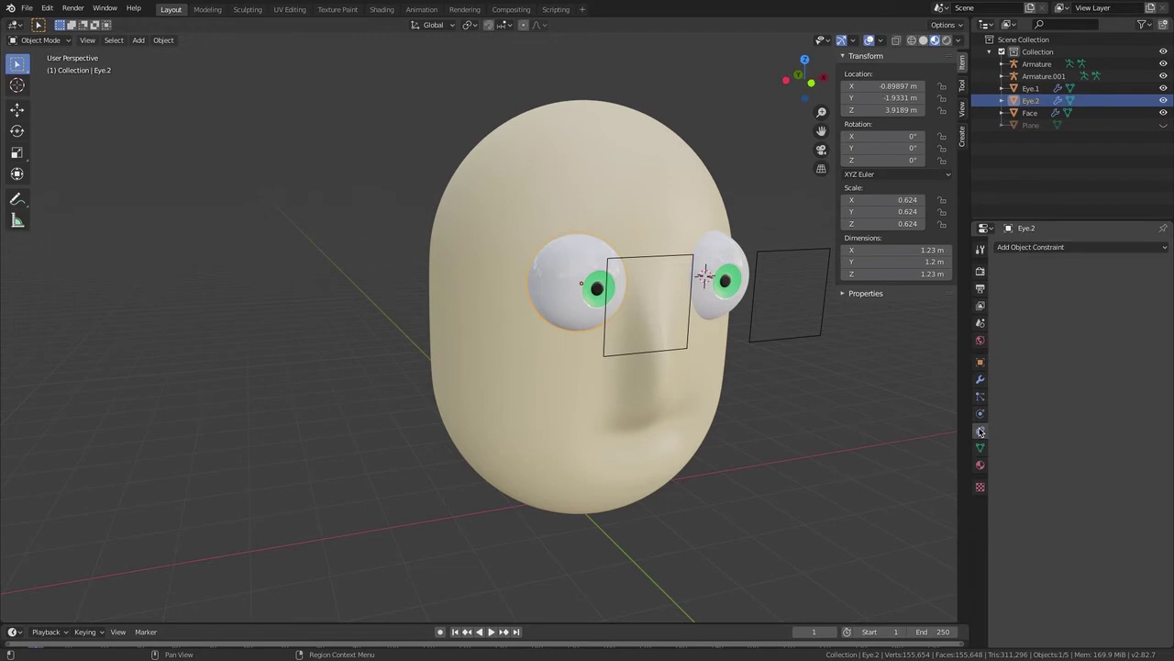
{"action": "left_click", "coordinate": [1075, 248]}
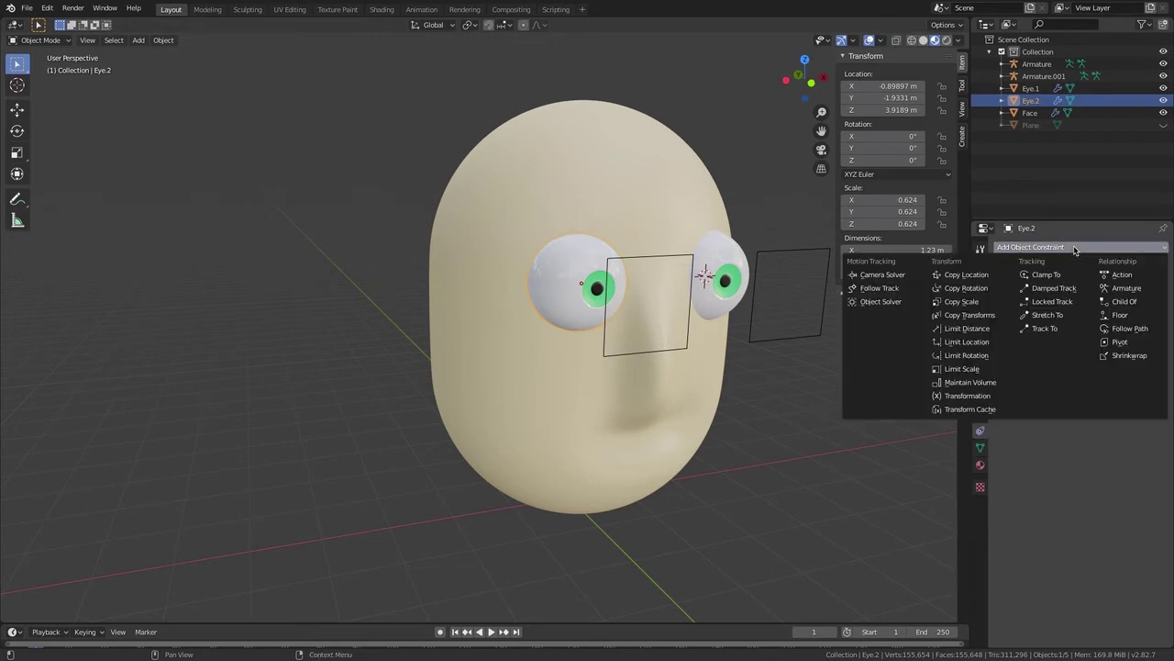
{"action": "left_click", "coordinate": [961, 290]}
{"action": "middle_click_drag", "start_coordinate": [794, 321], "coordinate": [825, 316]}
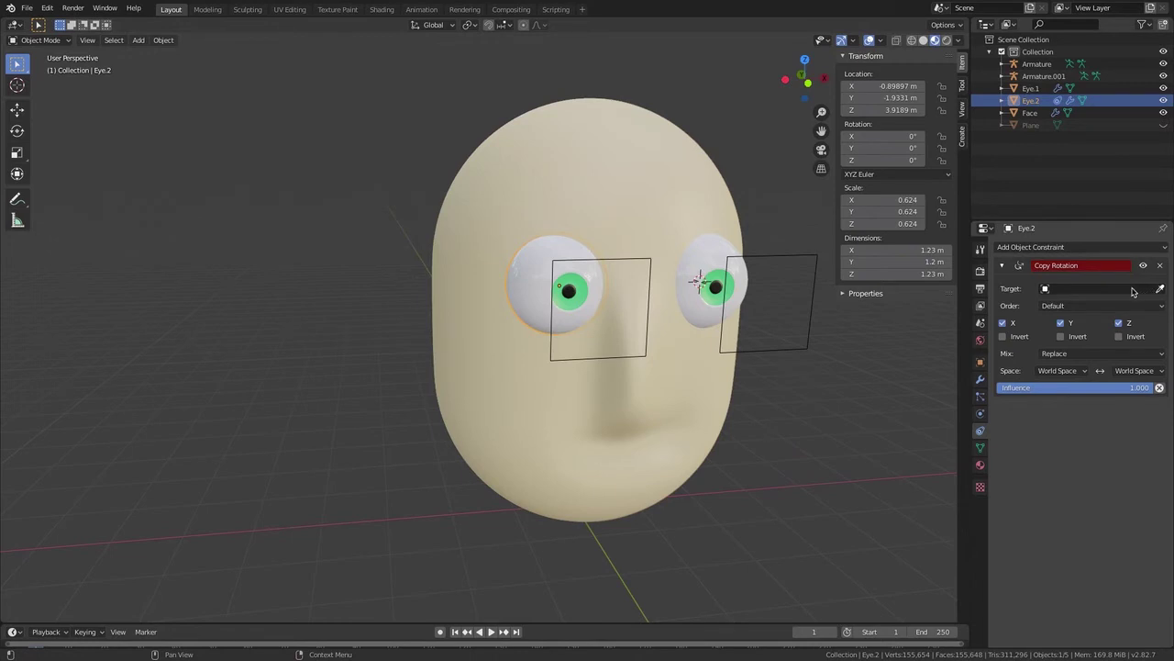
{"action": "left_click", "coordinate": [1161, 290]}
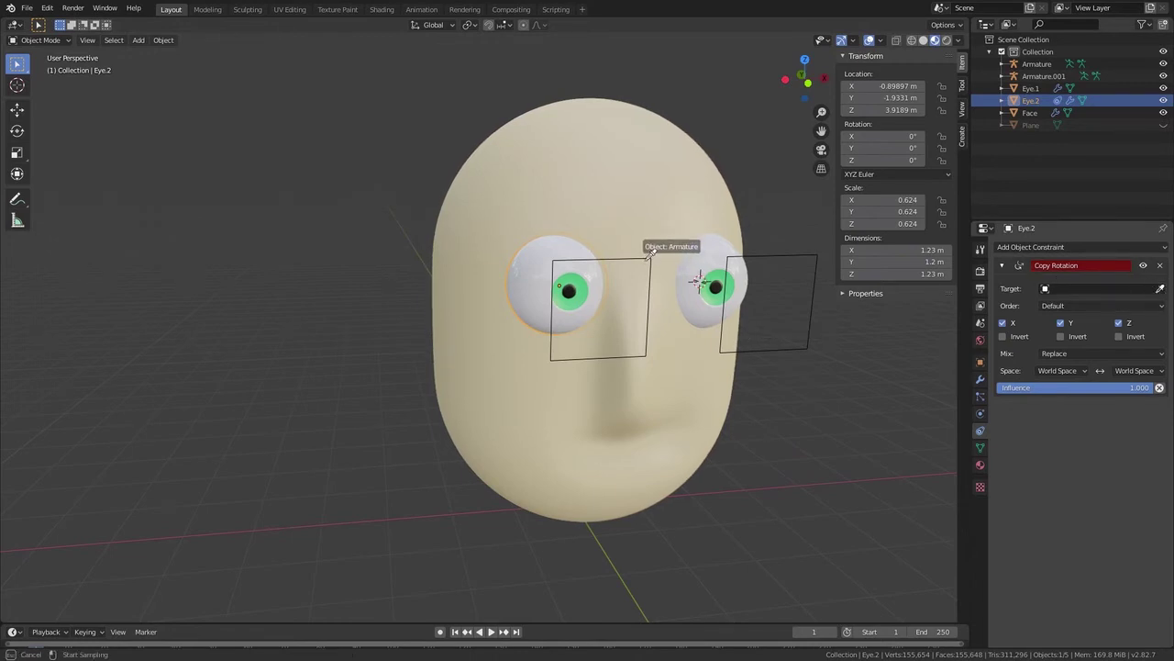
{"action": "middle_click_drag", "start_coordinate": [646, 264], "coordinate": [501, 267]}
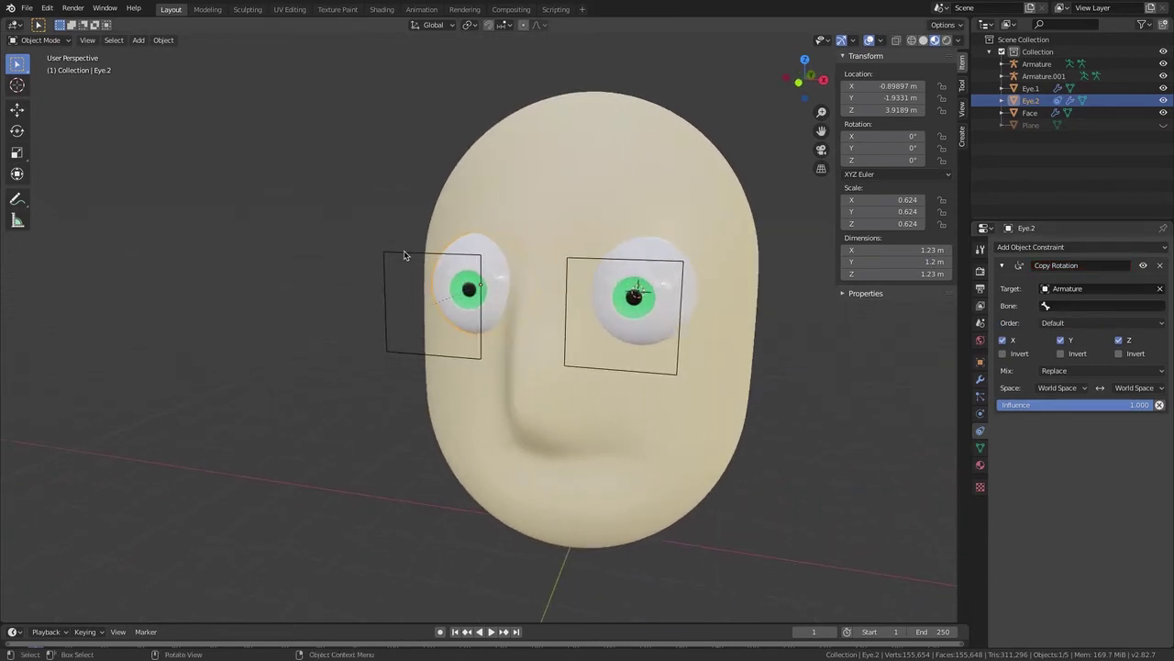
Rotate the left-eye square control around X to test the constraint
{"action": "left_click", "coordinate": [404, 255]}
{"action": "key", "text": "r"}
{"action": "key", "text": "x"}
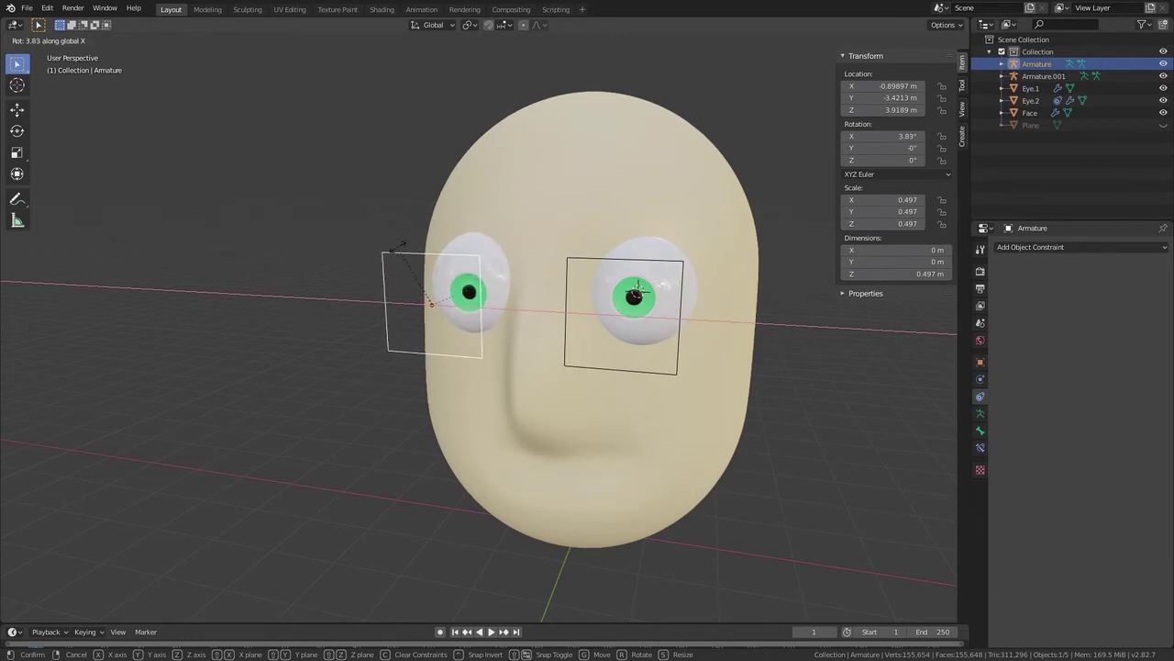
{"action": "left_click", "coordinate": [398, 250]}
{"action": "key", "text": "ctrl+z"}
{"action": "middle_click_drag", "start_coordinate": [398, 254], "coordinate": [404, 254]}
{"action": "key", "text": "r"}
{"action": "key", "text": "z"}
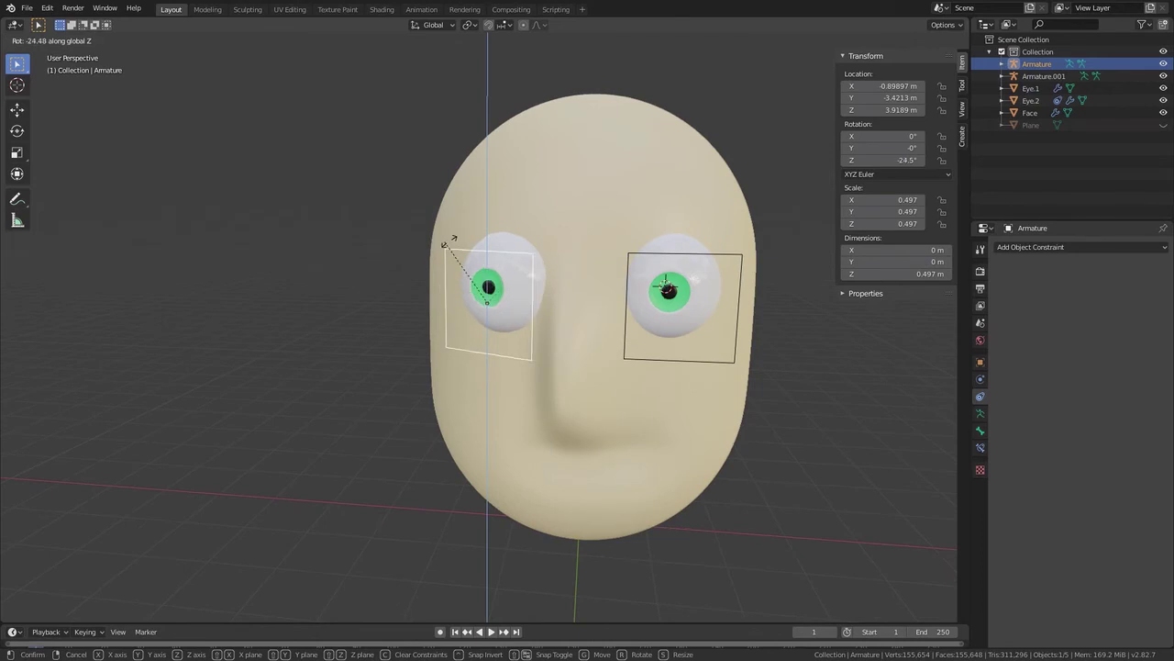
{"action": "key", "text": "z"}
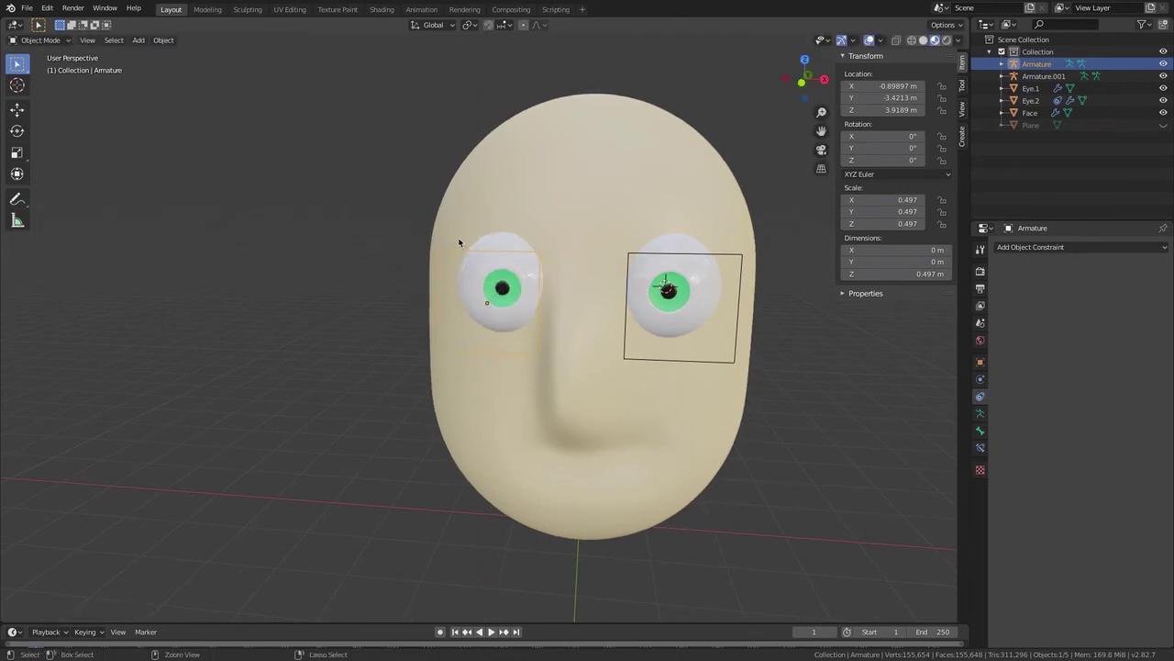
{"action": "key", "text": "z"}
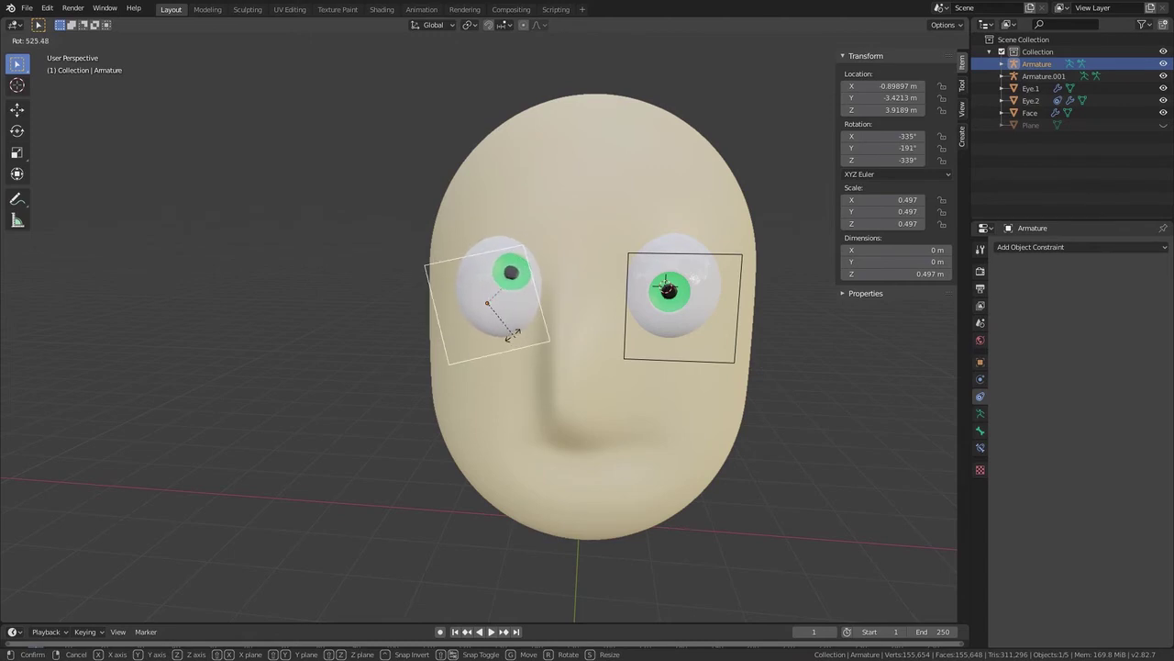
{"action": "left_click", "coordinate": [486, 320]}
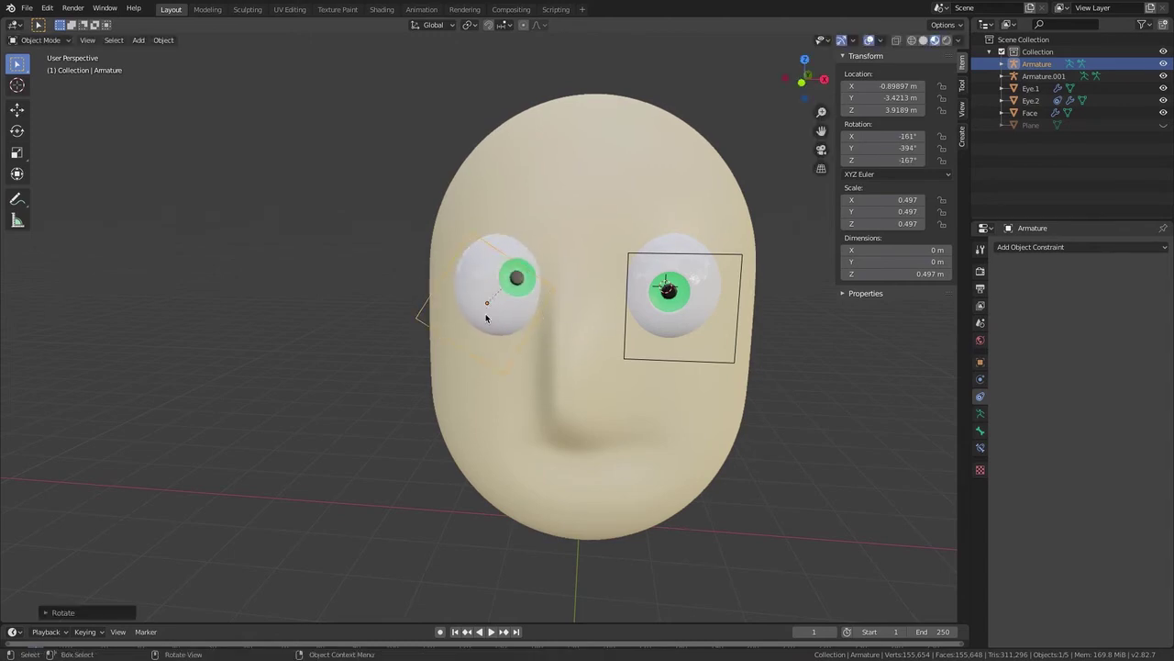
{"action": "key", "text": "alt+r"}
{"action": "middle_click_drag", "start_coordinate": [489, 309], "coordinate": [569, 275]}
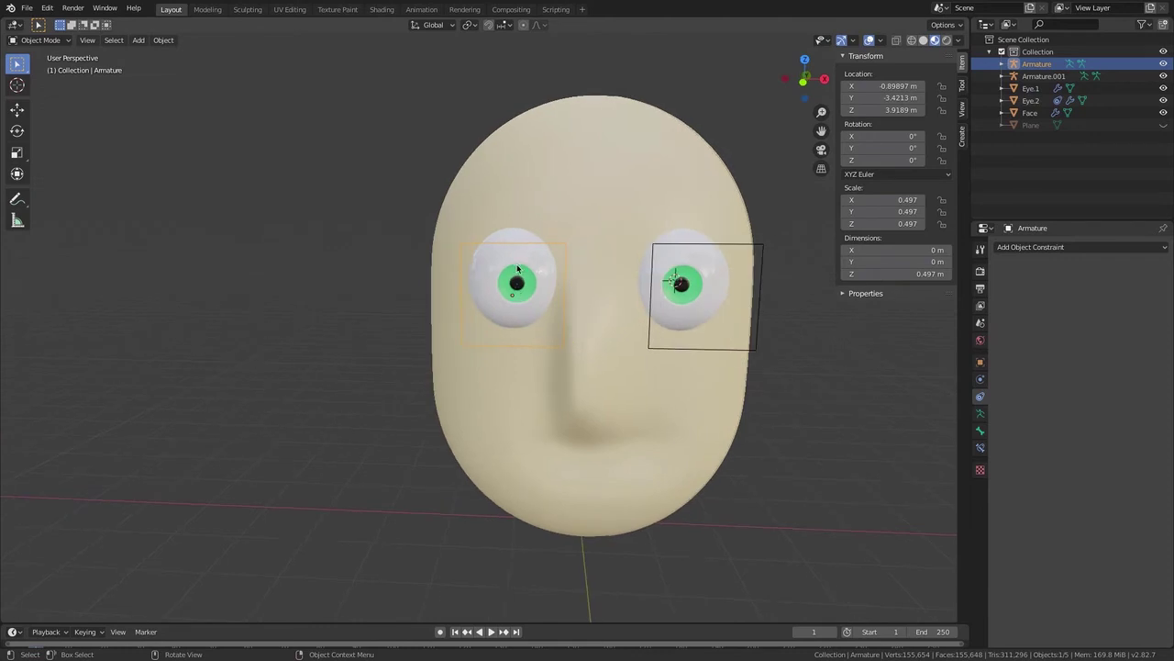
{"action": "left_click", "coordinate": [666, 245]}
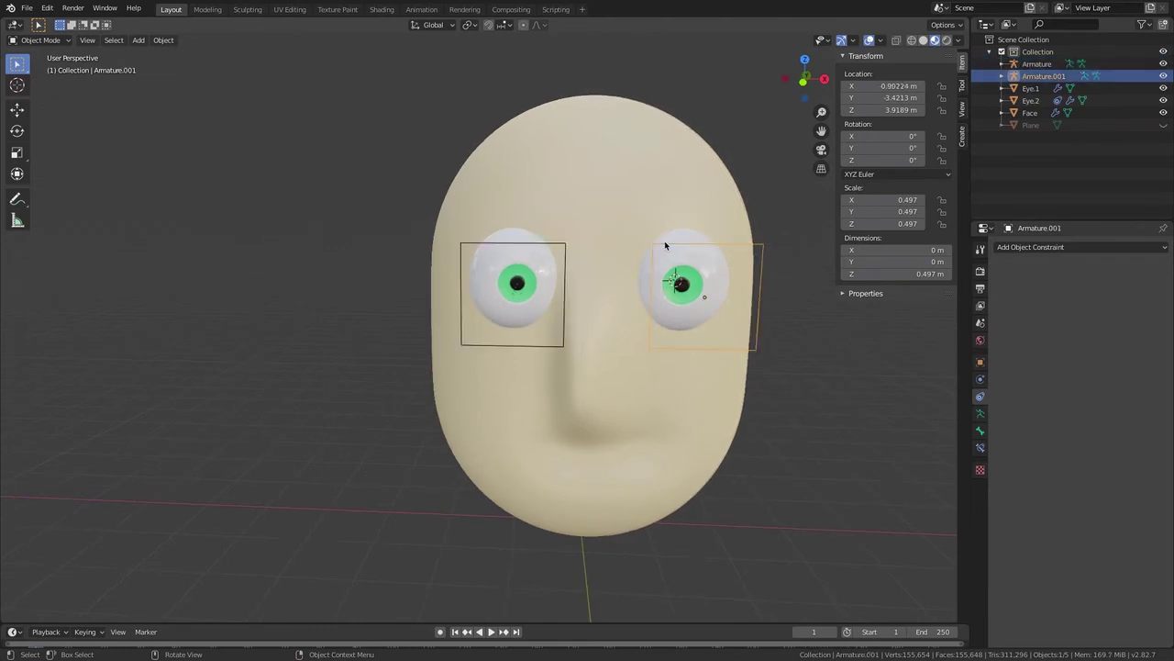
{"action": "left_click", "coordinate": [1060, 247]}
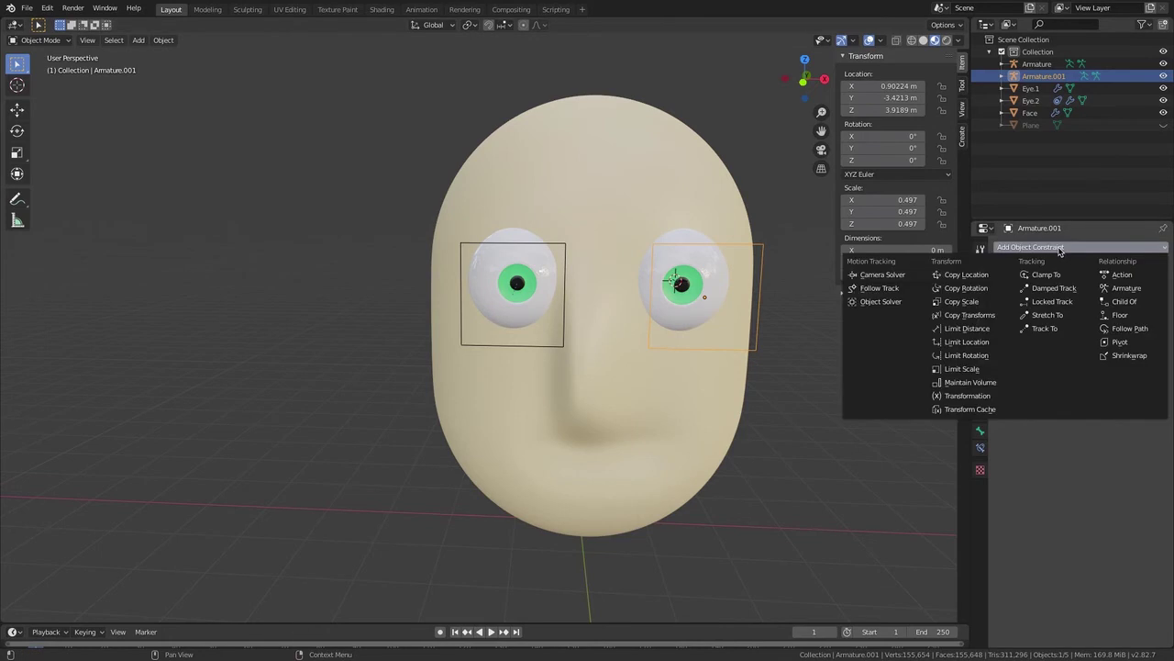
{"action": "left_click", "coordinate": [985, 289]}
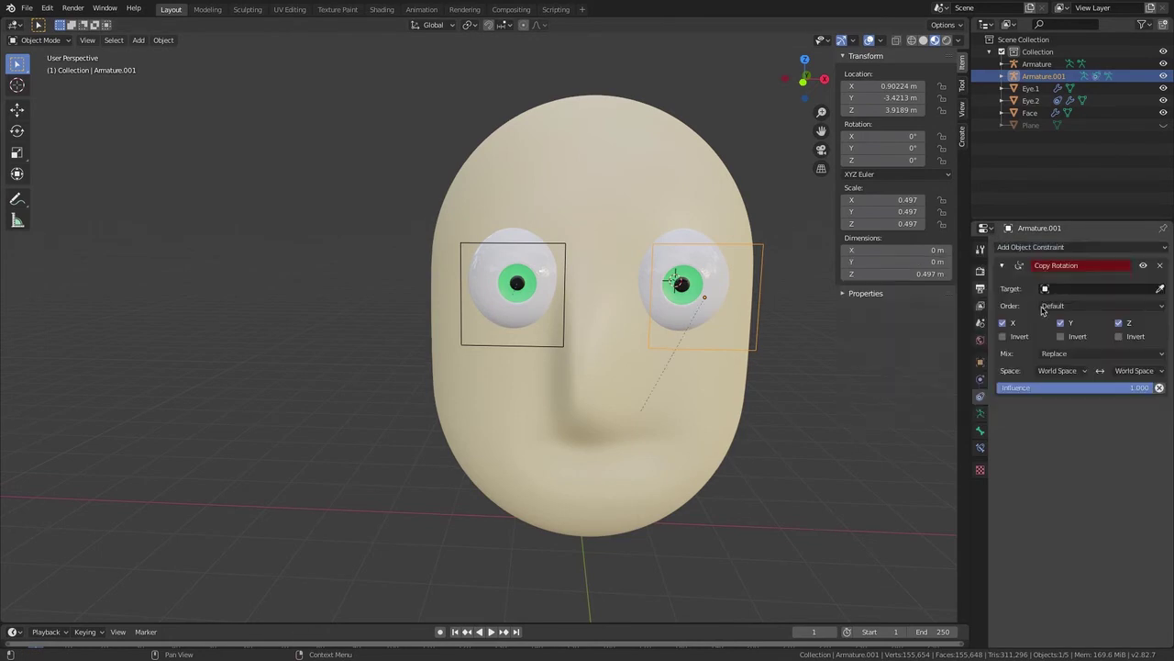
{"action": "left_click", "coordinate": [1160, 289]}
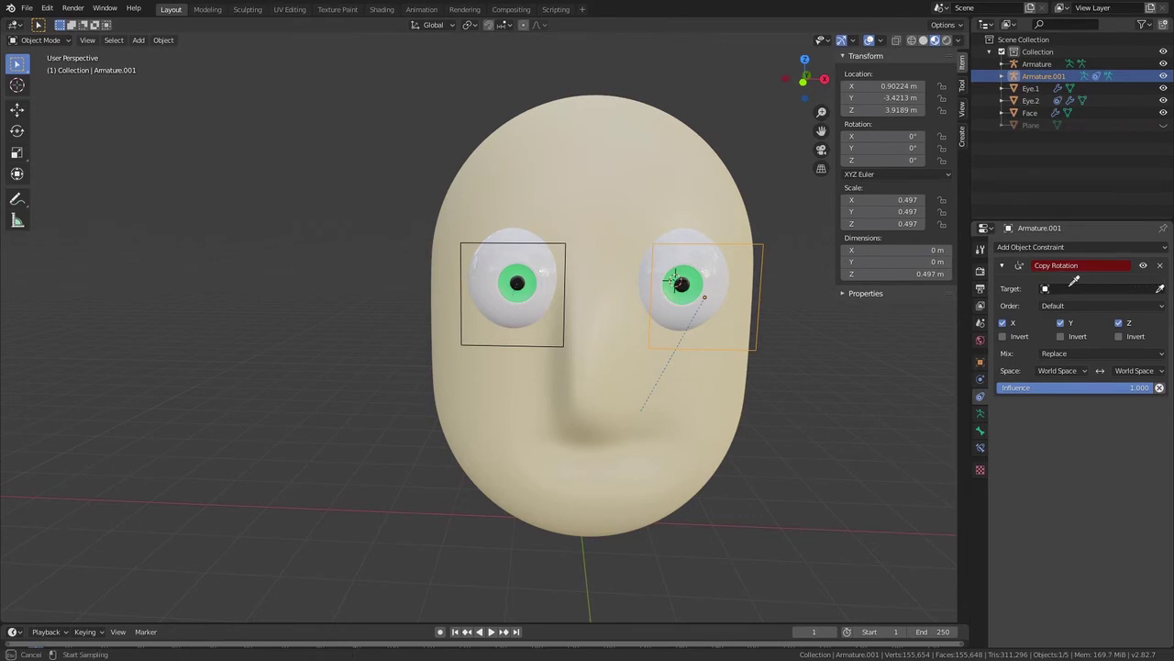
{"action": "left_click", "coordinate": [856, 371]}
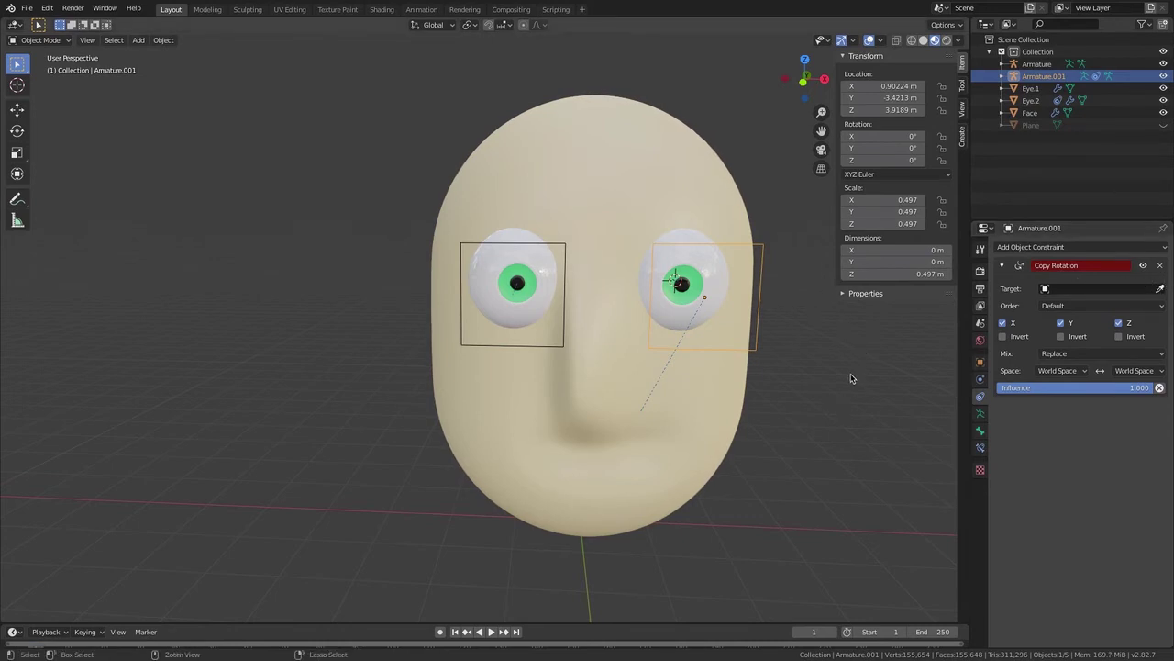
{"action": "key", "text": "ctrl+z"}
{"action": "key", "text": "ctrl+z"}
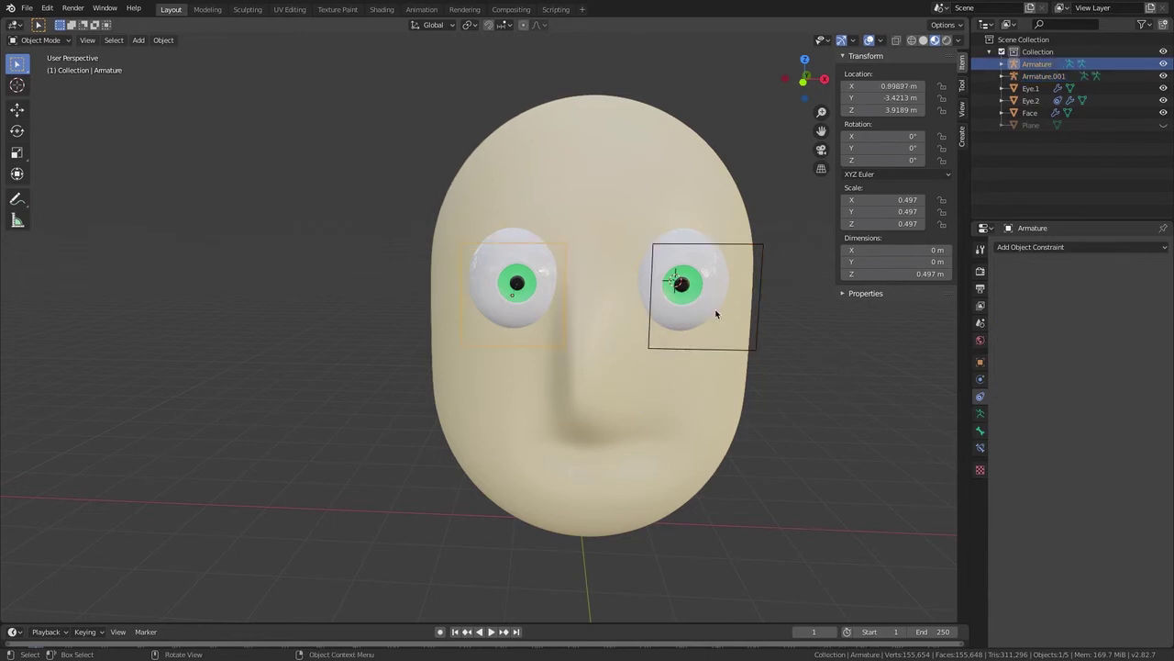
{"action": "key", "text": "ctrl+z"}
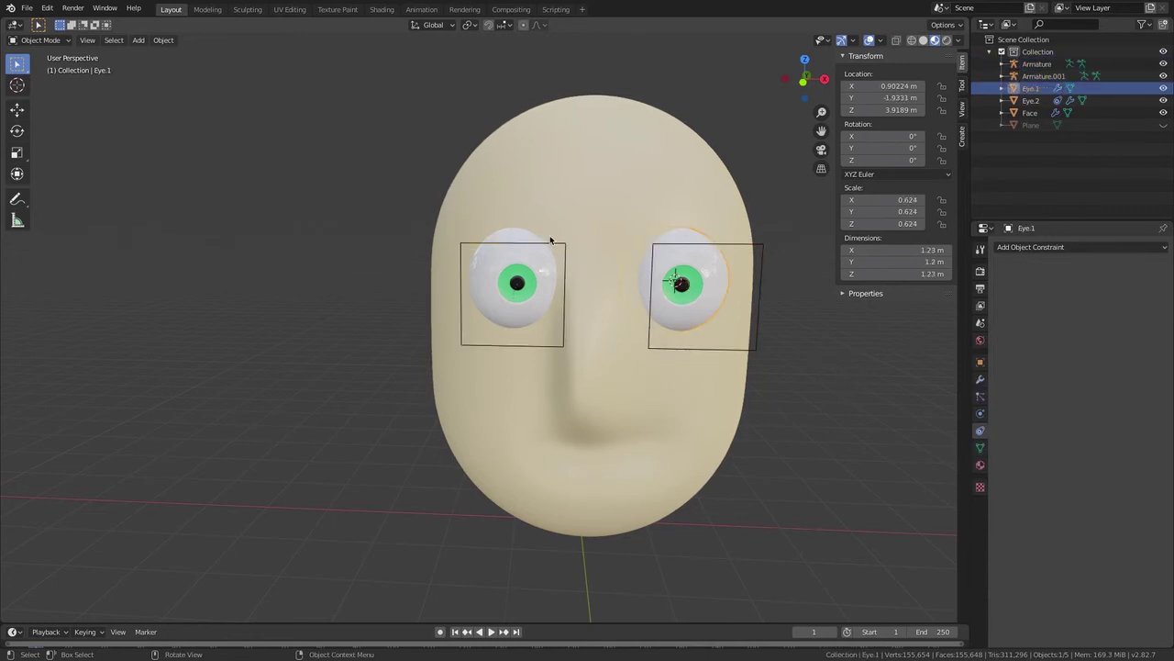
Undo the mistaken constraint, then give Eye.1 a Copy Rotation constraint targeting Armature.001
{"action": "key", "text": "ctrl+z"}
{"action": "key", "text": "ctrl+z"}
{"action": "left_click", "coordinate": [1053, 247]}
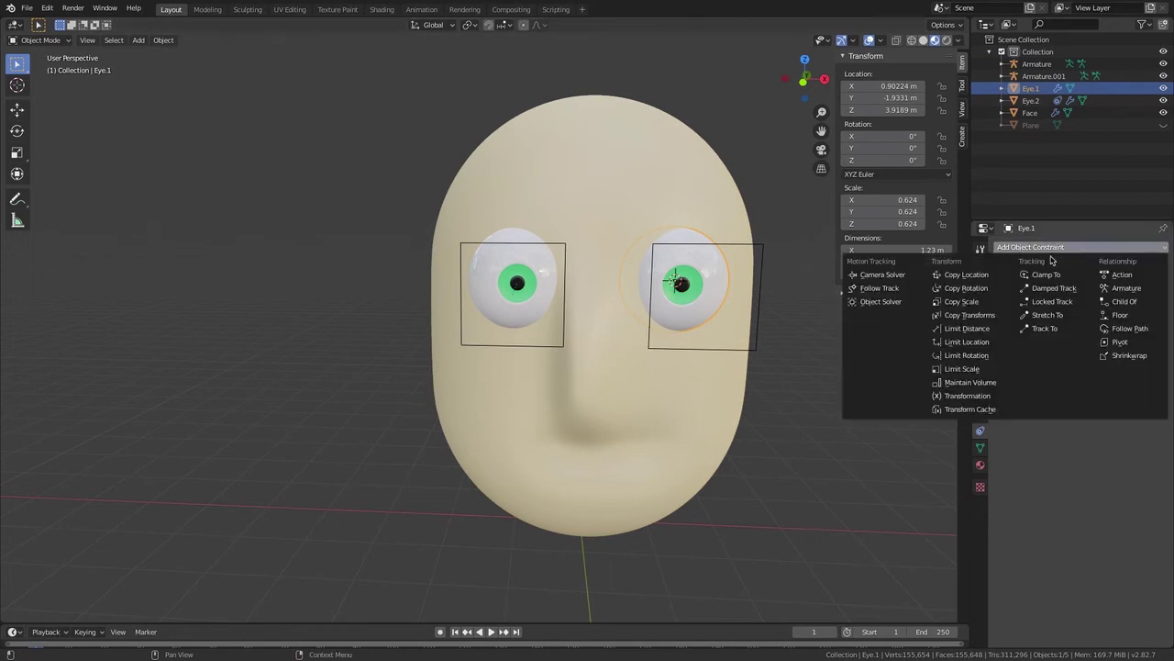
{"action": "left_click", "coordinate": [985, 290]}
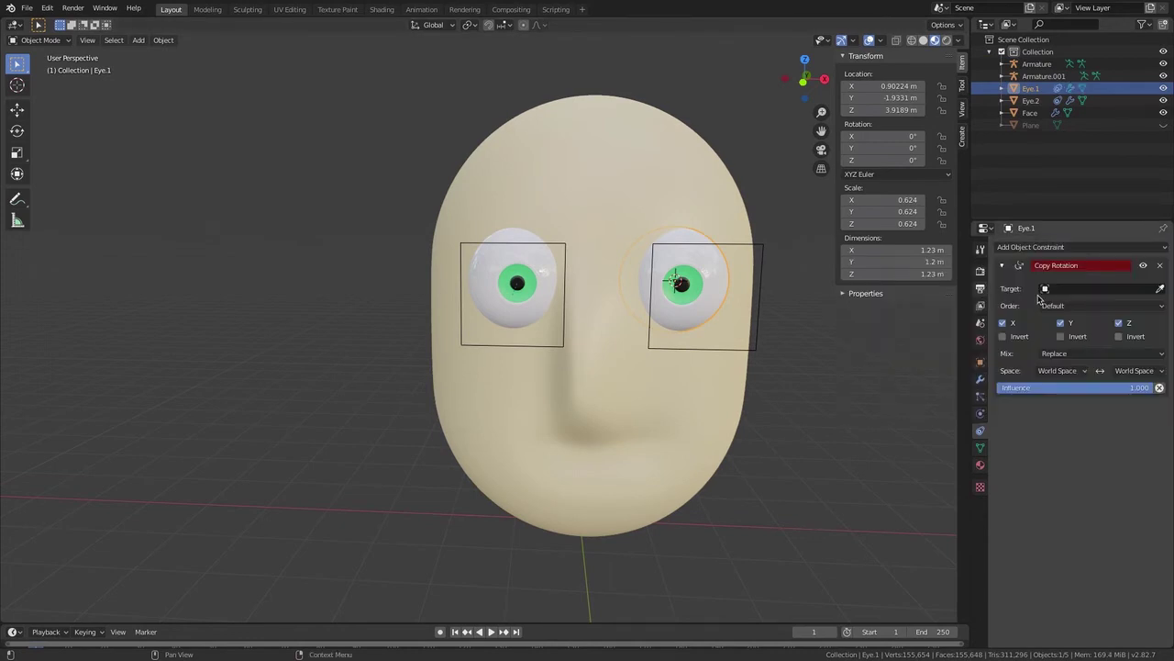
{"action": "left_click", "coordinate": [1160, 288]}
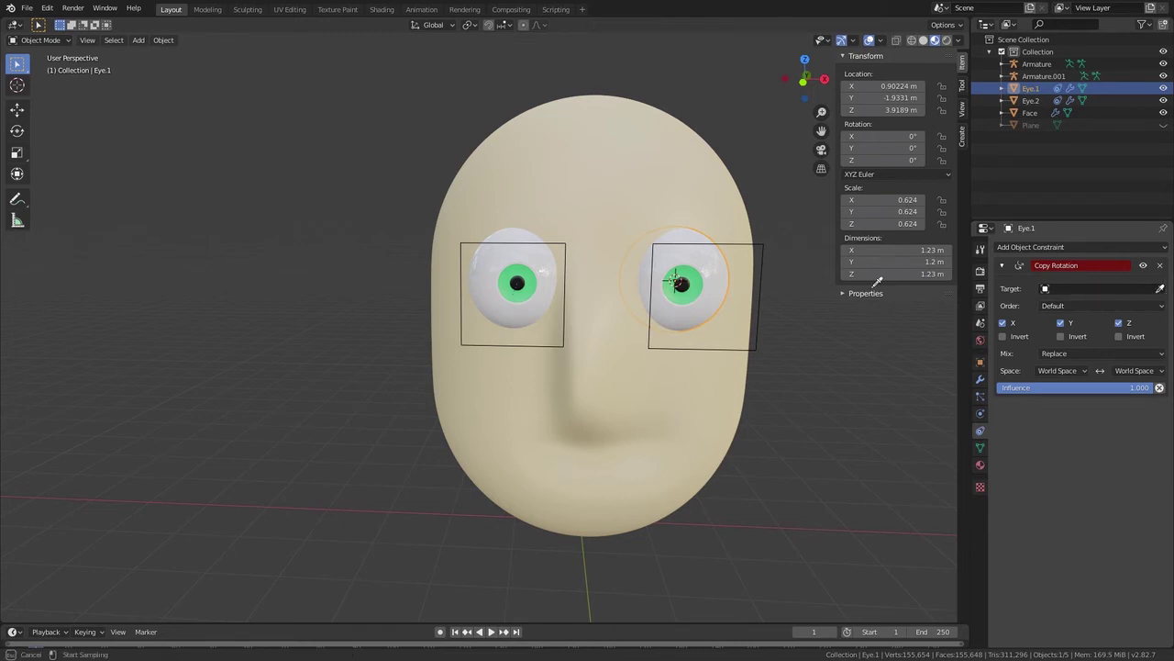
{"action": "left_click", "coordinate": [767, 241]}
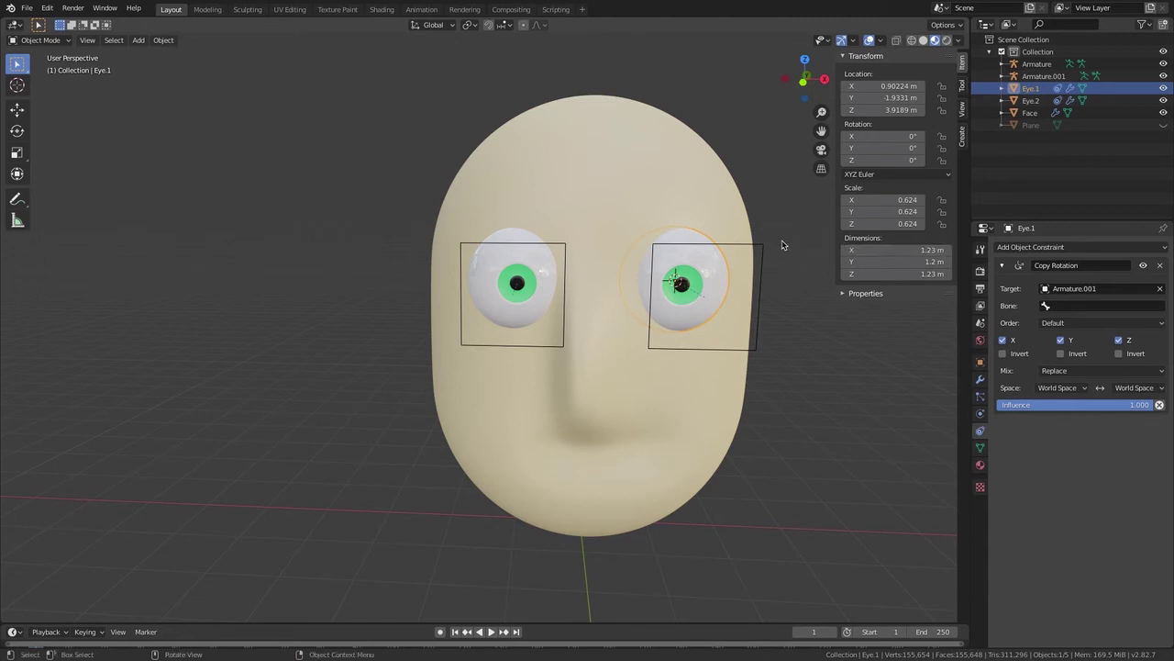
{"action": "middle_click_drag", "start_coordinate": [755, 257], "coordinate": [756, 257]}
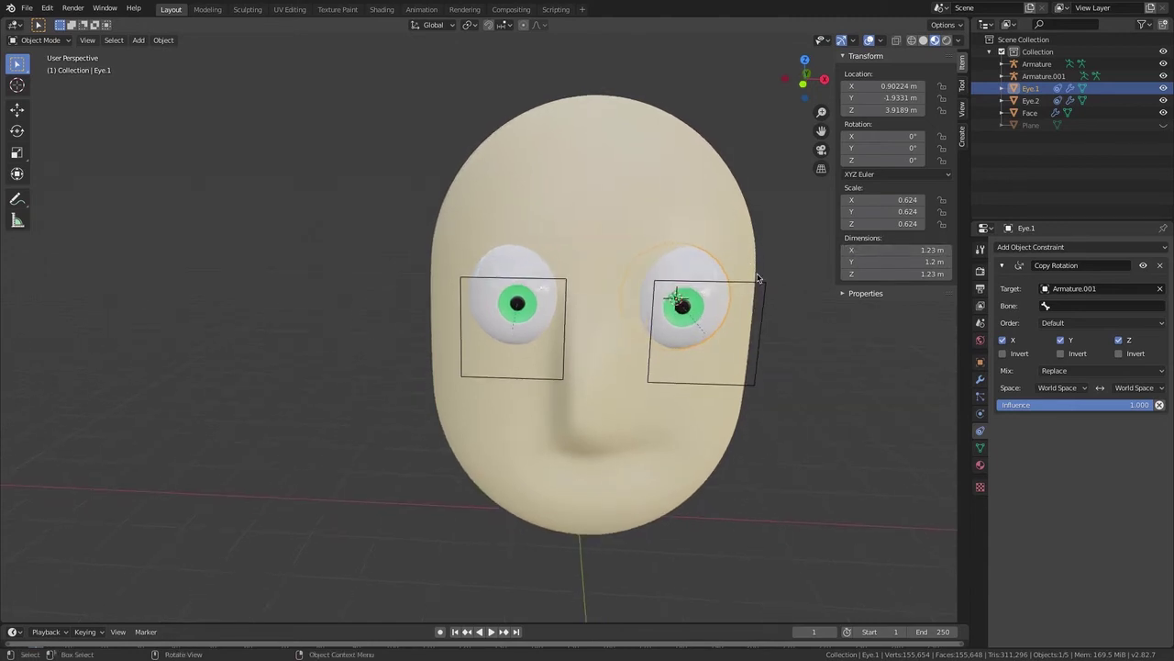
{"action": "left_click", "coordinate": [702, 283]}
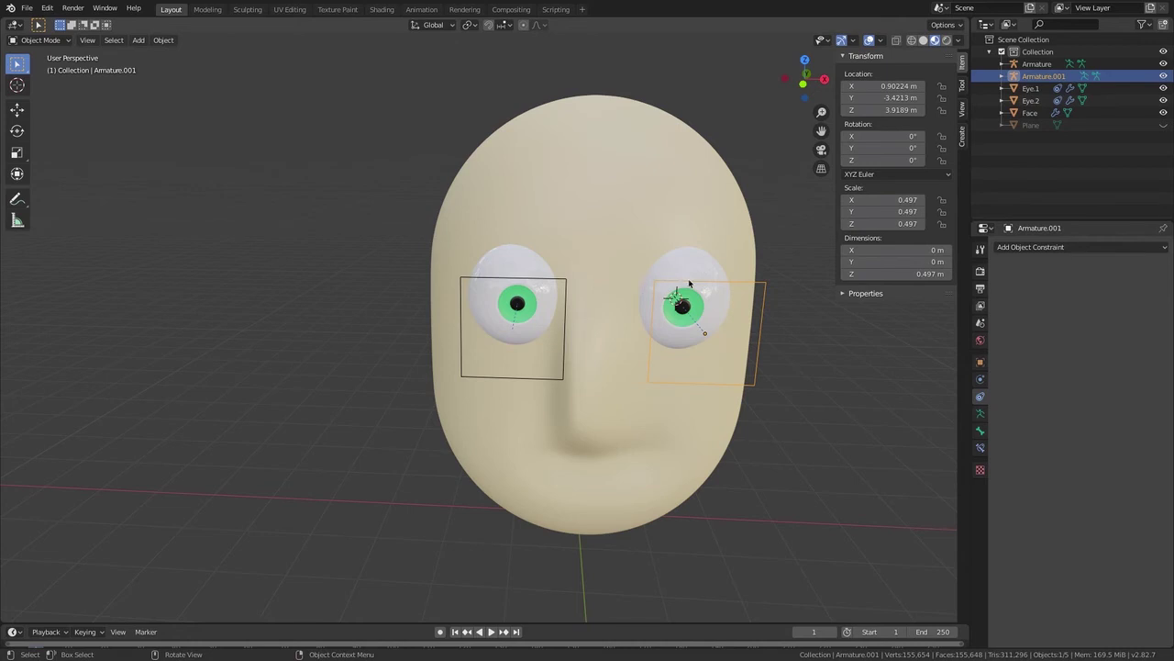
Clear both eye controls' rotation to 0° and view them in front orthographic
{"action": "left_click", "coordinate": [561, 281], "text": "shift"}
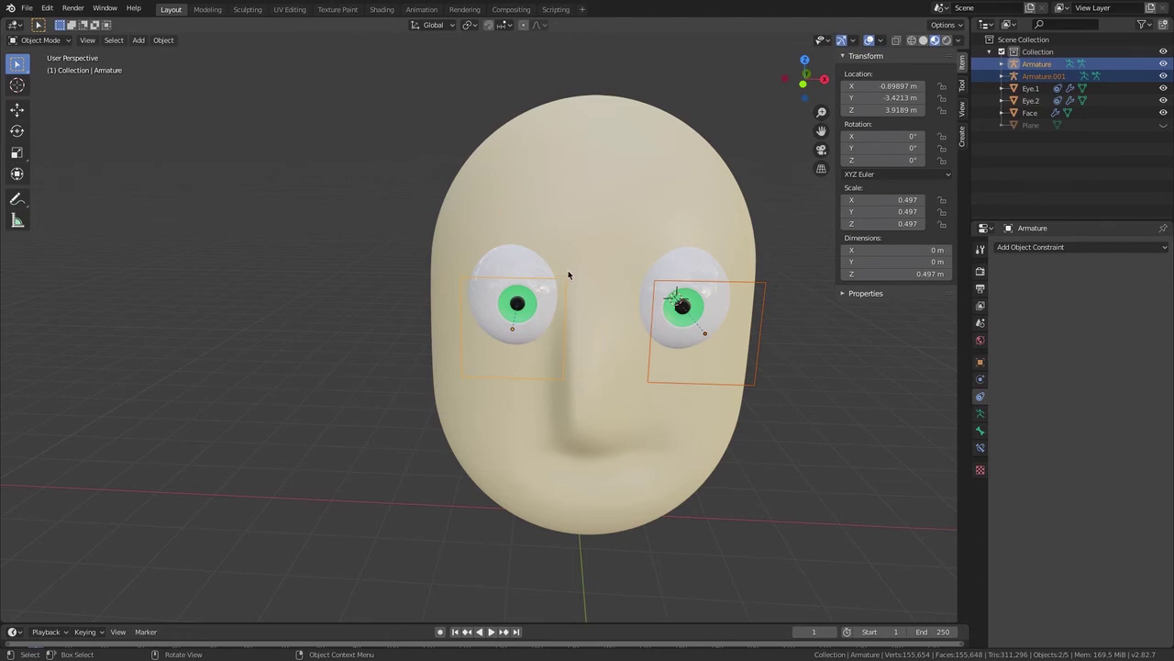
{"action": "key", "text": "r"}
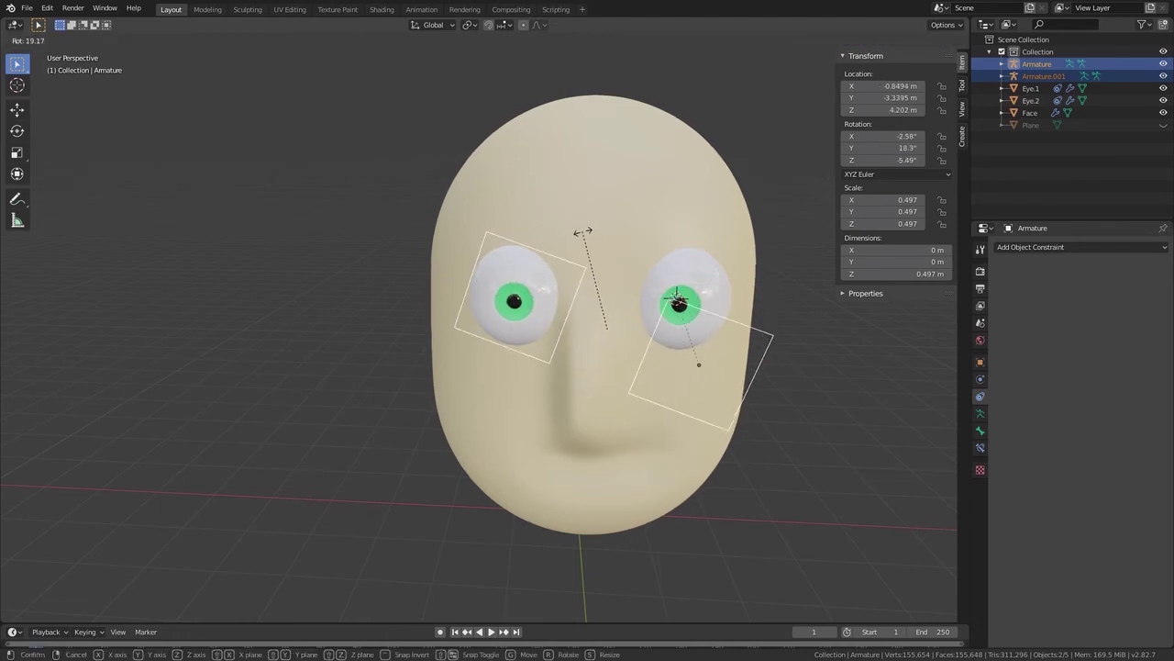
{"action": "left_click", "coordinate": [584, 233]}
{"action": "key", "text": "alt+r"}
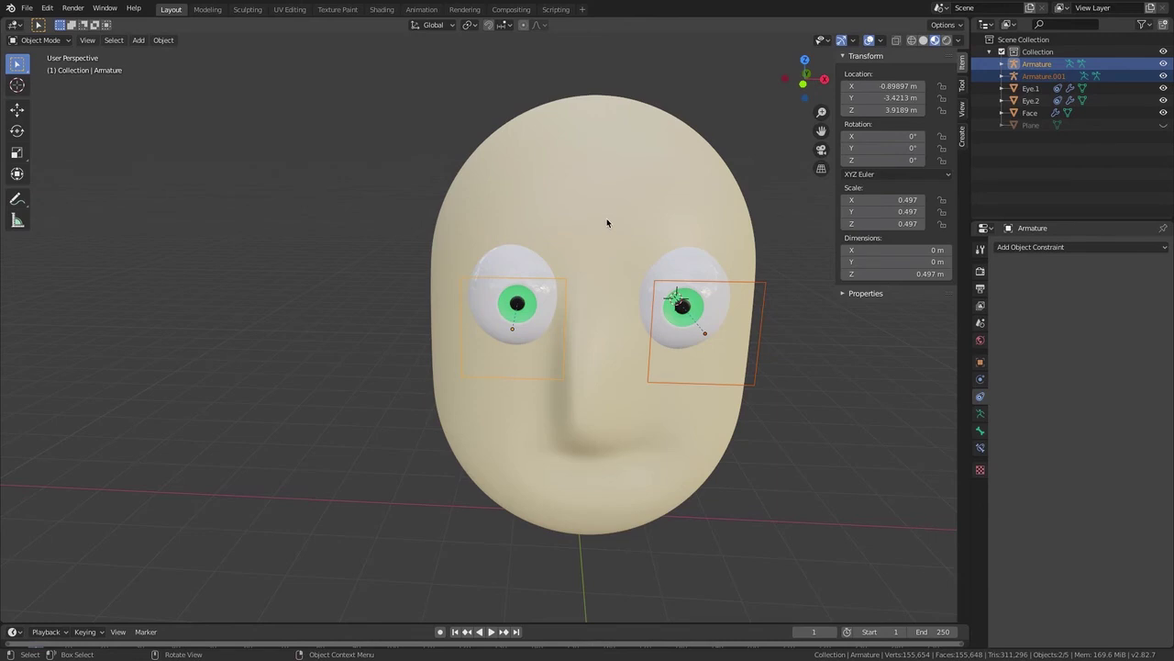
{"action": "left_click", "coordinate": [803, 84]}
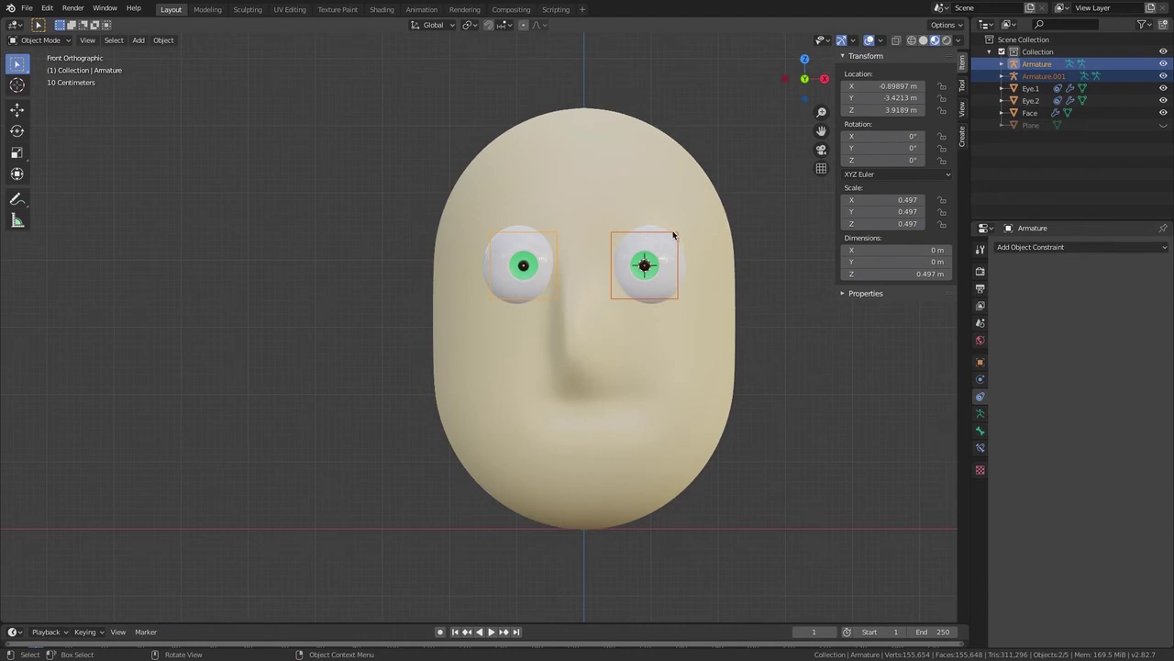
Duplicate the right-eye control and move the copy along X to midway between the eyes
{"action": "left_click", "coordinate": [673, 235]}
{"action": "key", "text": "KP_8"}
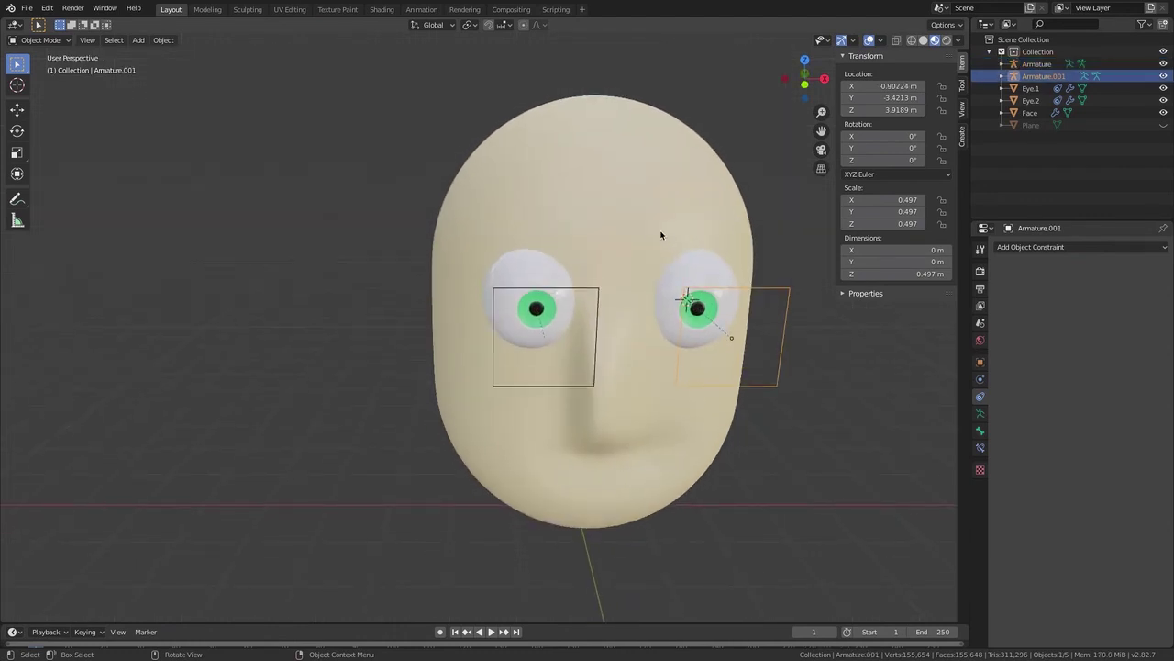
{"action": "key", "text": "KP_8"}
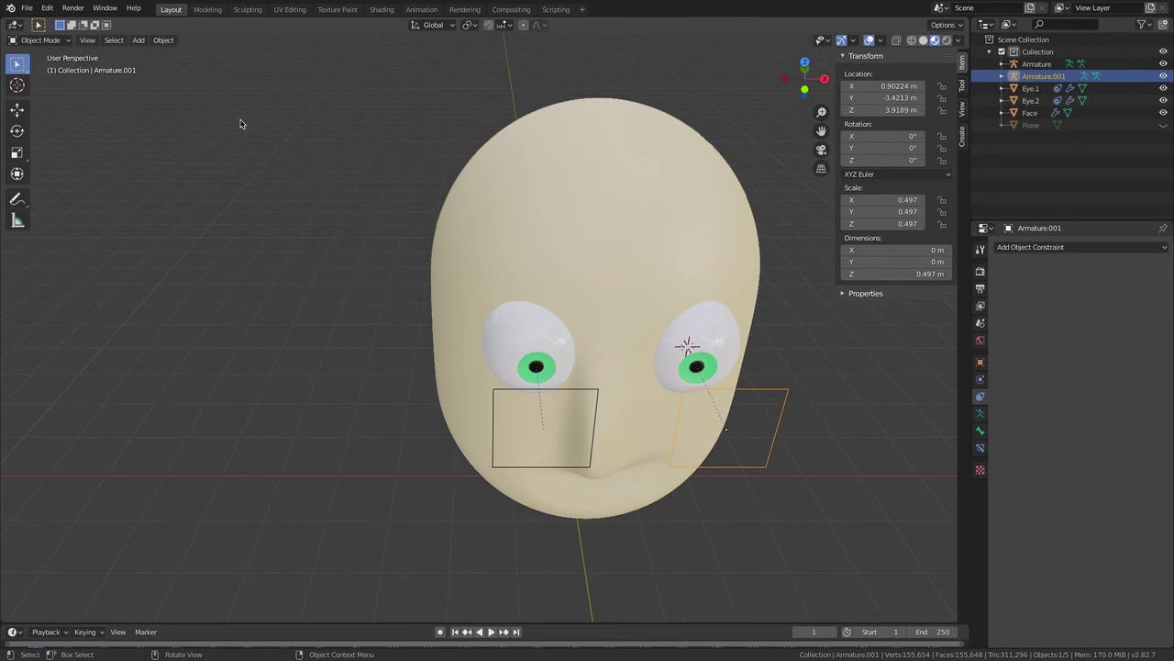
{"action": "left_click", "coordinate": [140, 42]}
{"action": "mouse_move", "coordinate": [146, 56]}
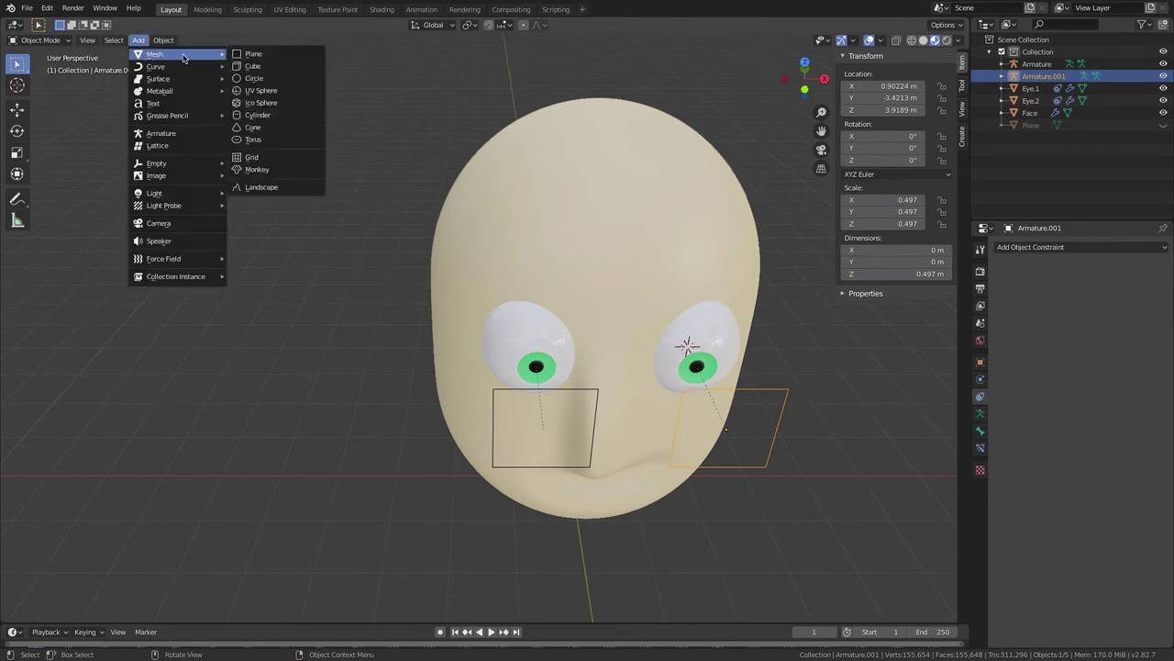
{"action": "middle_click_drag", "start_coordinate": [767, 395], "coordinate": [772, 380]}
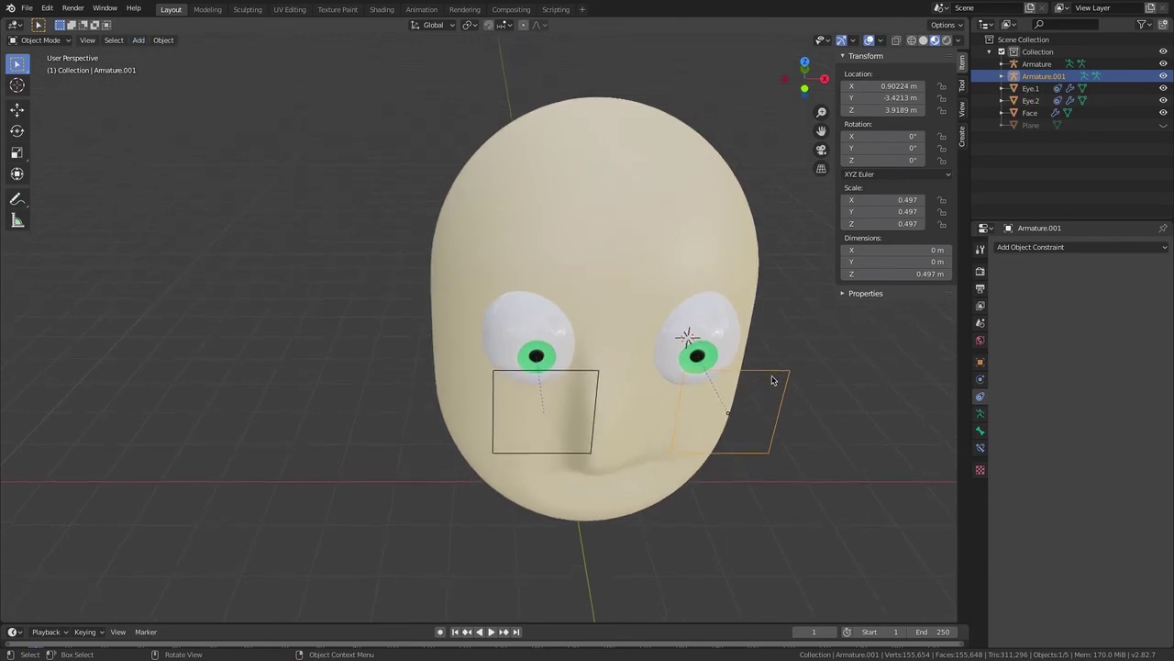
{"action": "key", "text": "shift+d"}
{"action": "key", "text": "Escape"}
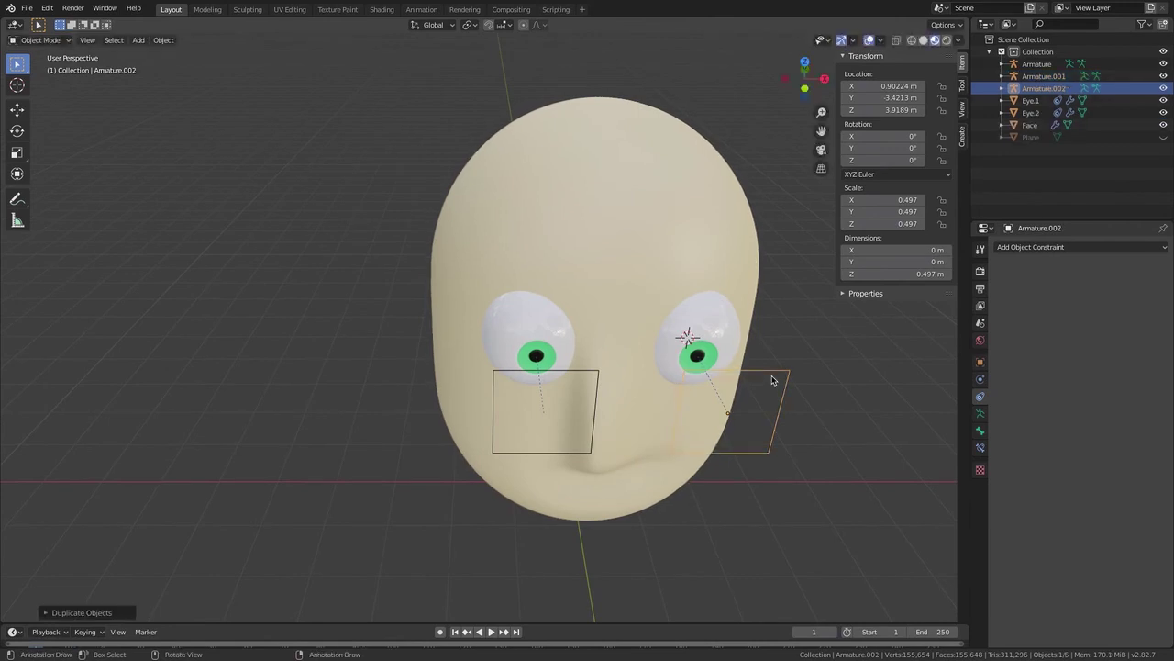
{"action": "key", "text": "g"}
{"action": "key", "text": "x"}
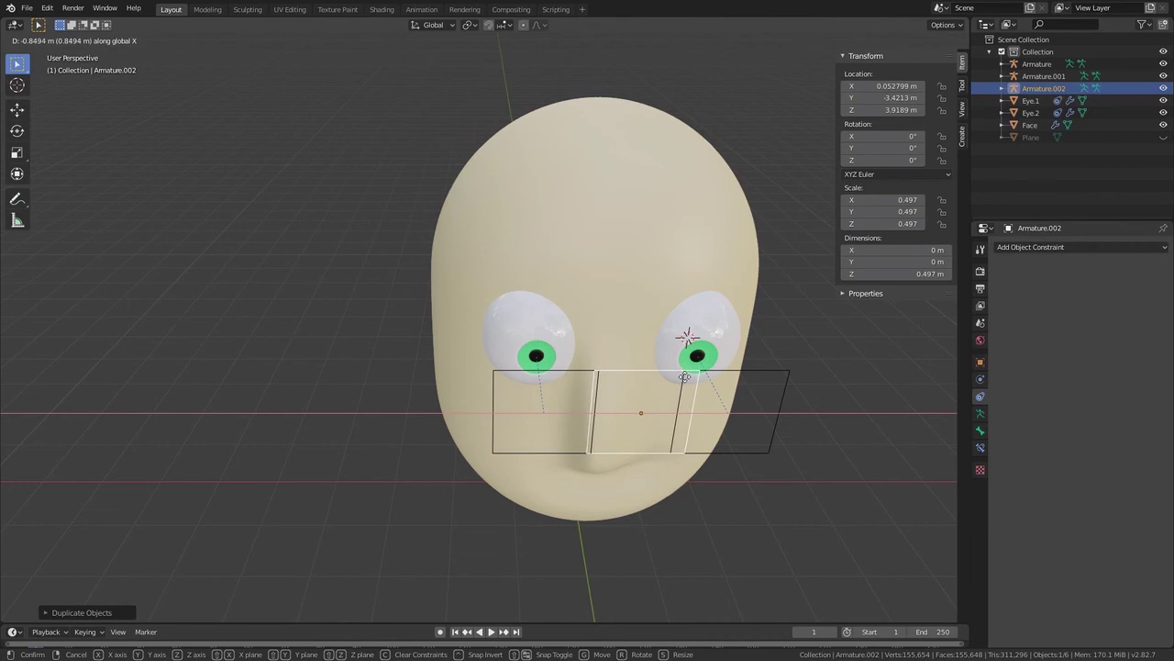
{"action": "left_click", "coordinate": [680, 378]}
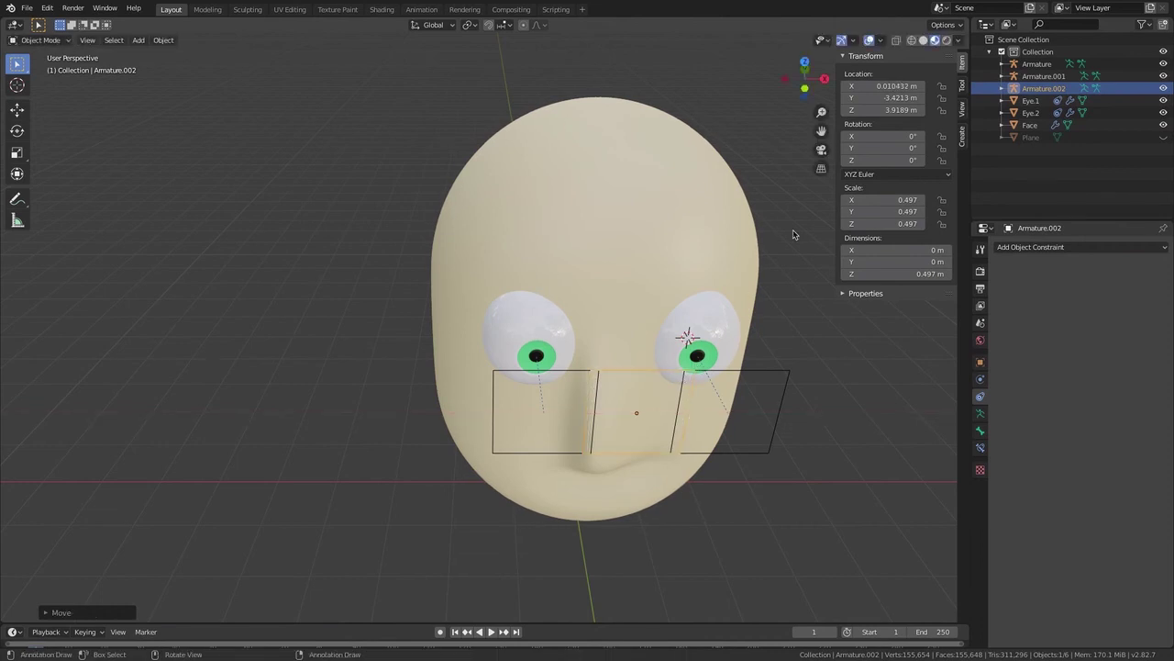
Scale the centre box up and widen it along X to 1.521 × 0.602 × 0.602
{"action": "left_click", "coordinate": [805, 88]}
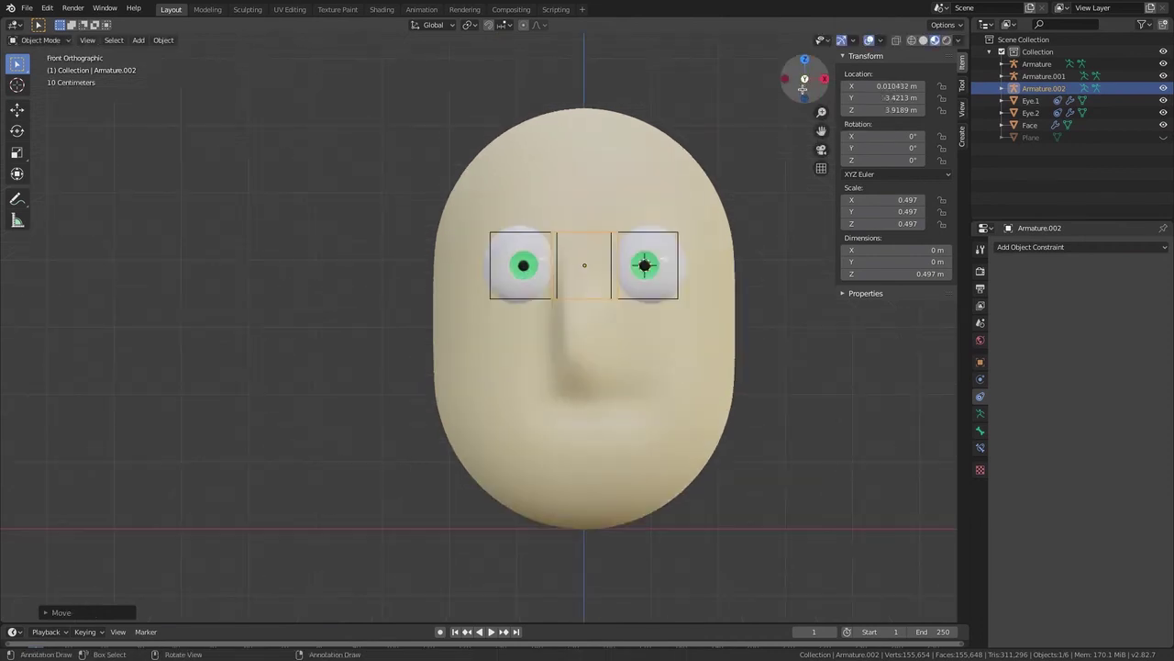
{"action": "key", "text": "s"}
{"action": "left_click", "coordinate": [676, 106]}
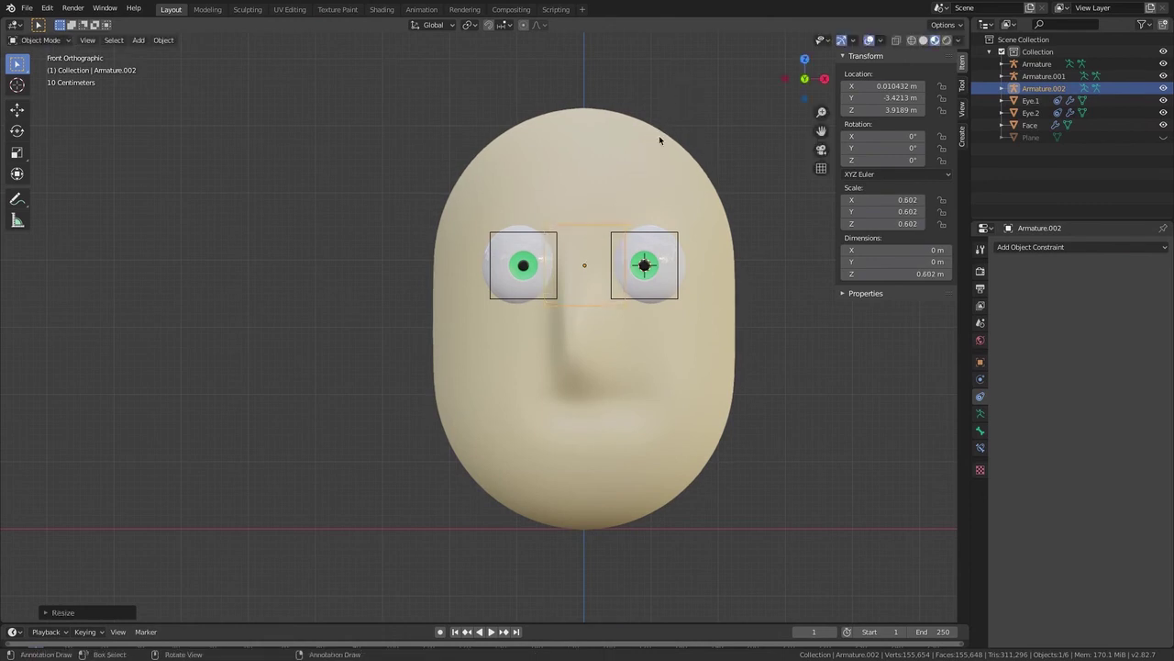
{"action": "key", "text": "s"}
{"action": "key", "text": "x"}
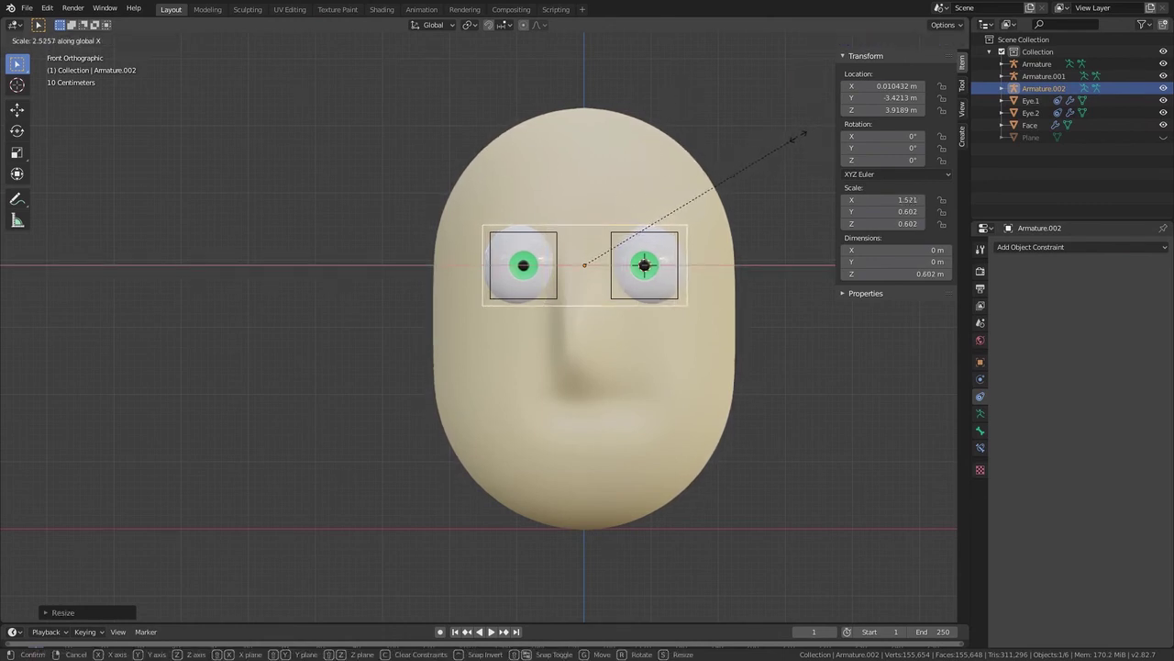
{"action": "left_click", "coordinate": [794, 139]}
{"action": "middle_click_drag", "start_coordinate": [578, 225], "coordinate": [606, 383]}
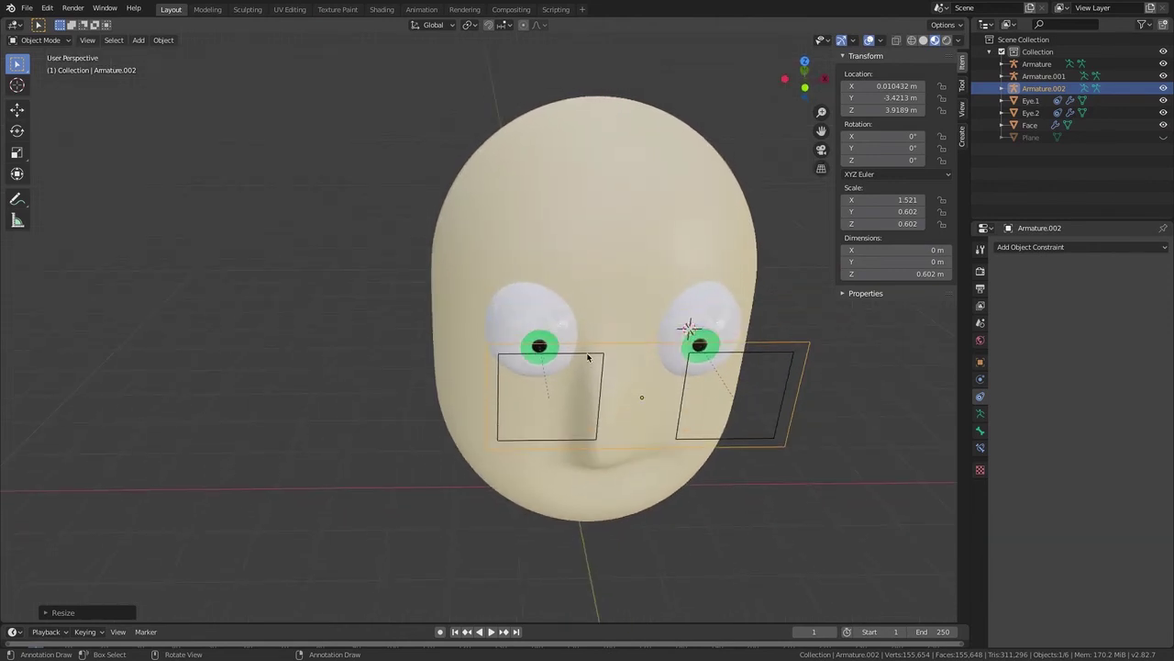
Parent the two eye squares, Armature and Armature.001, to the wide Armature.002 box as Object
{"action": "left_click", "coordinate": [588, 356]}
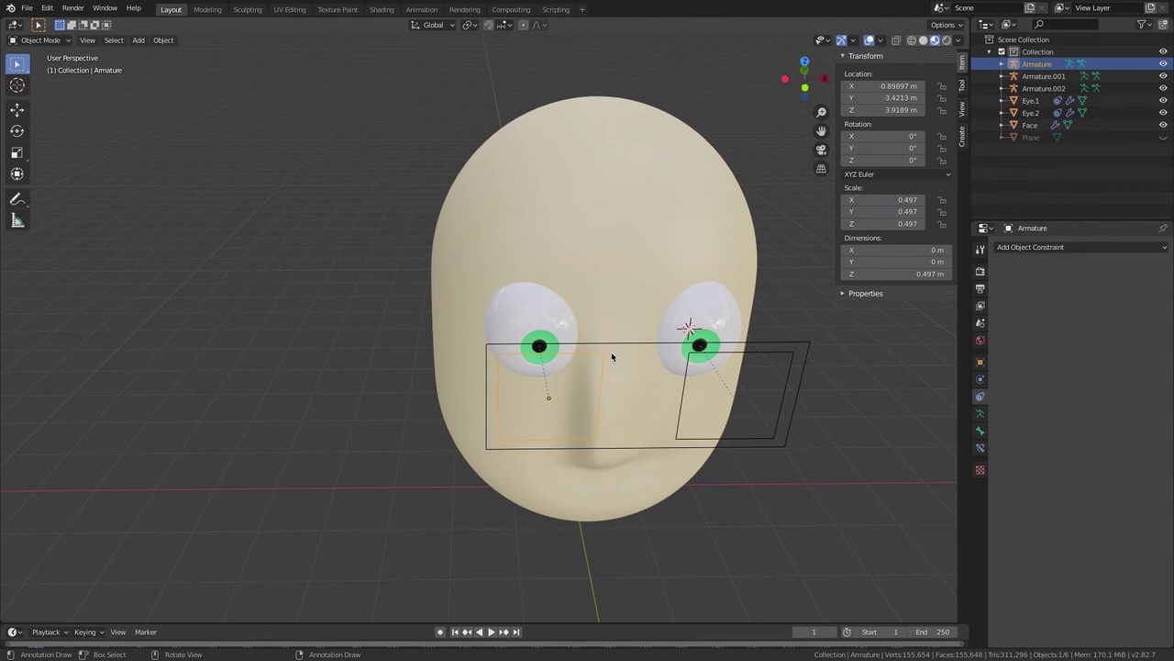
{"action": "left_click", "coordinate": [759, 354], "text": "shift"}
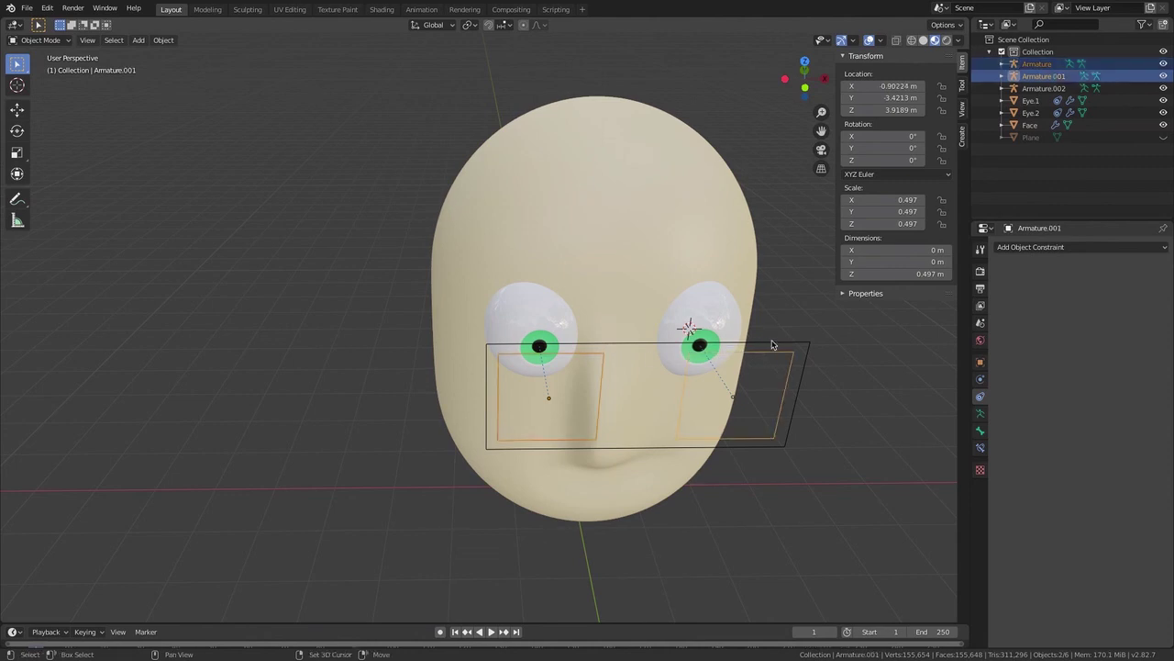
{"action": "left_click", "coordinate": [772, 345], "text": "shift"}
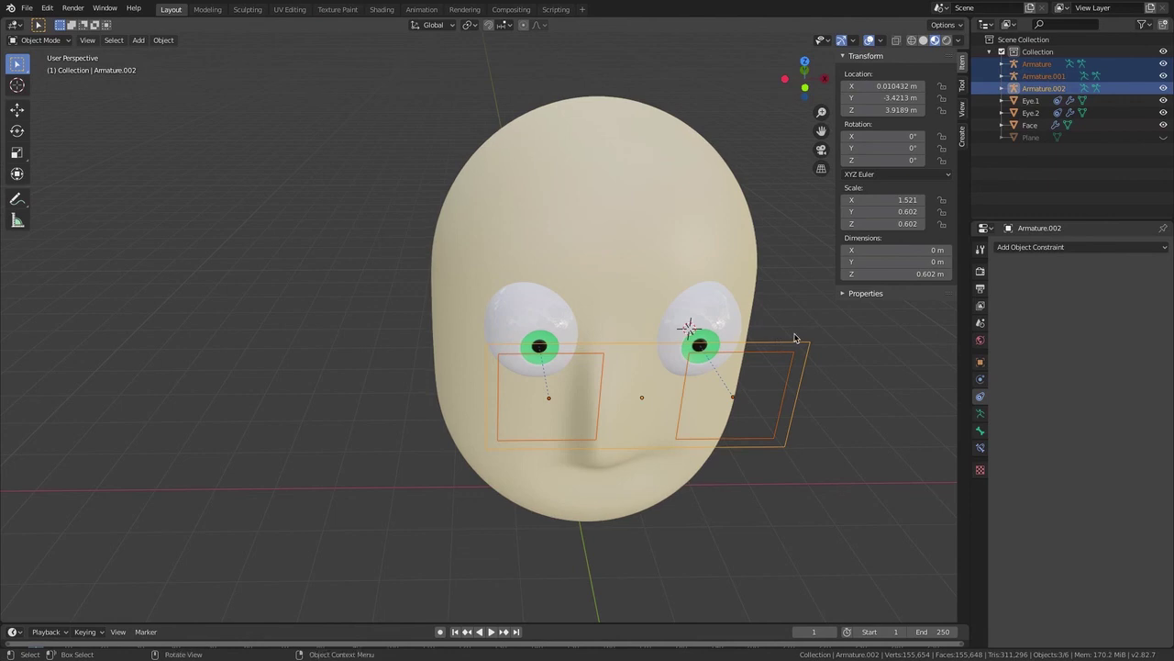
{"action": "key", "text": "ctrl+p"}
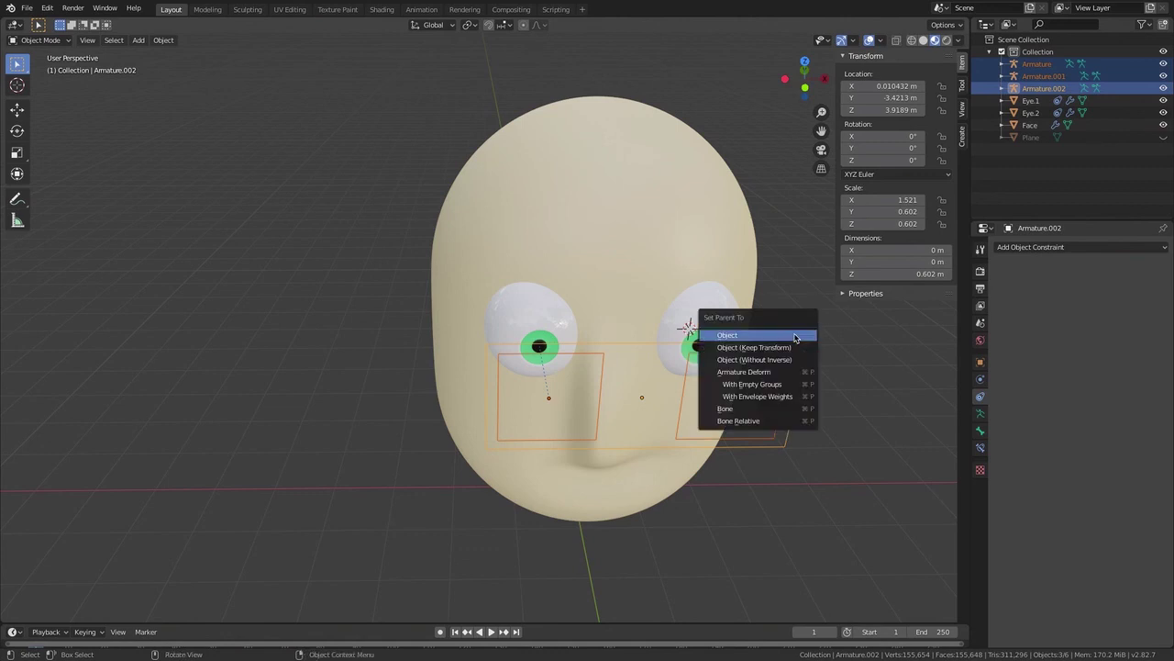
{"action": "left_click", "coordinate": [795, 338]}
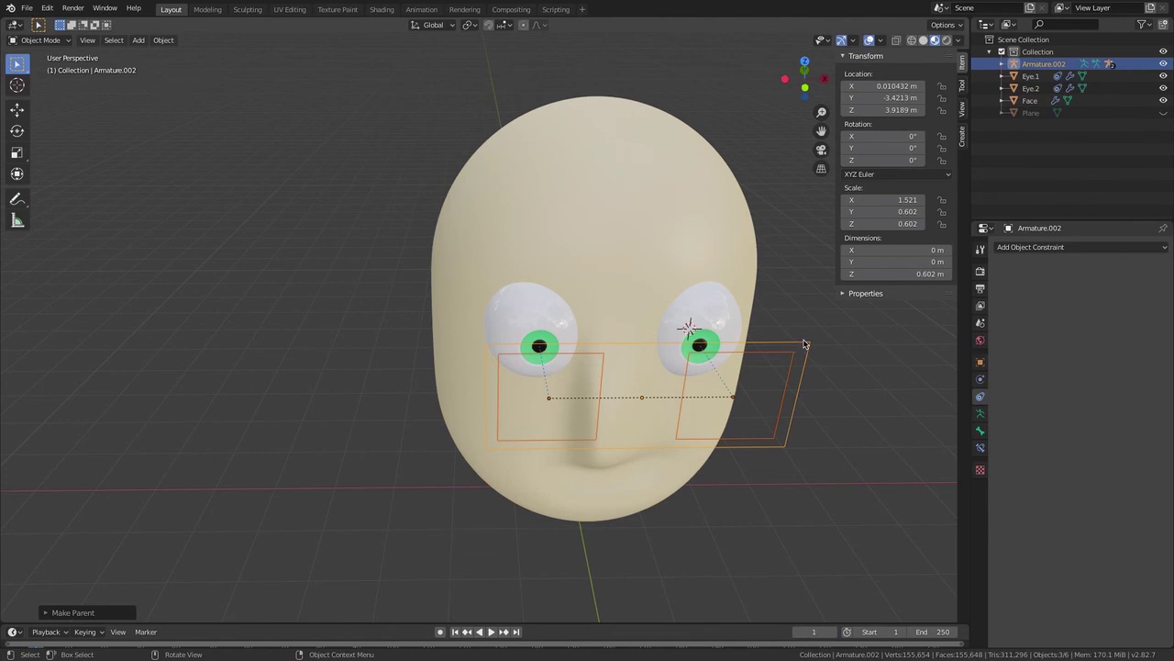
{"action": "left_click", "coordinate": [809, 344]}
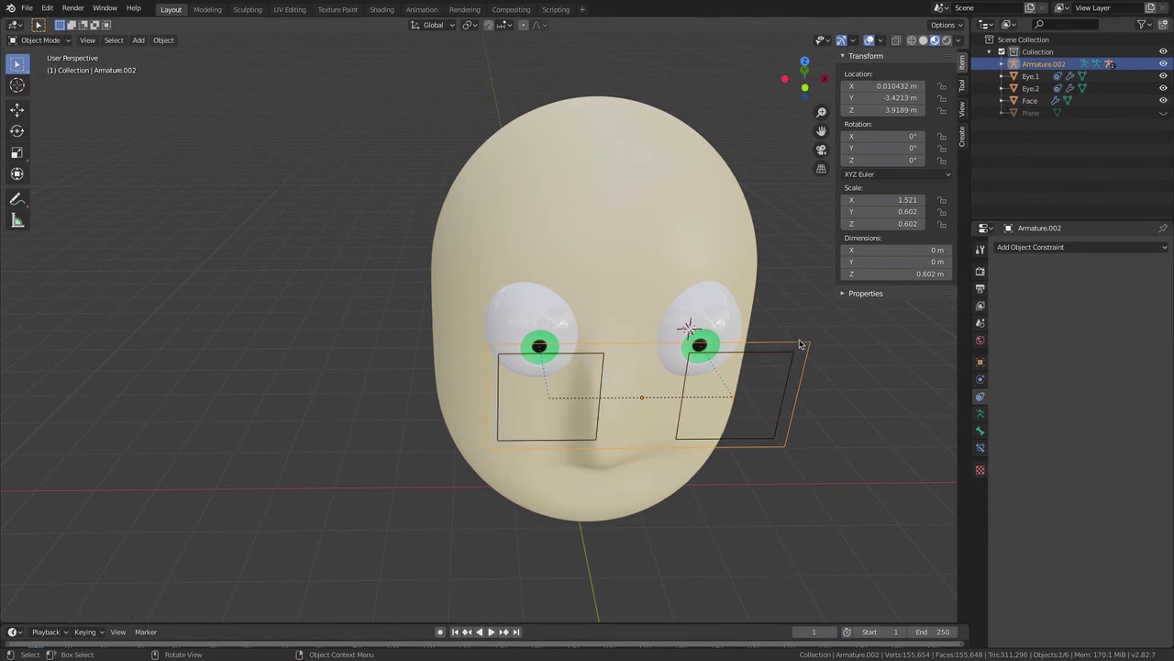
{"action": "key", "text": "r"}
{"action": "key", "text": "x"}
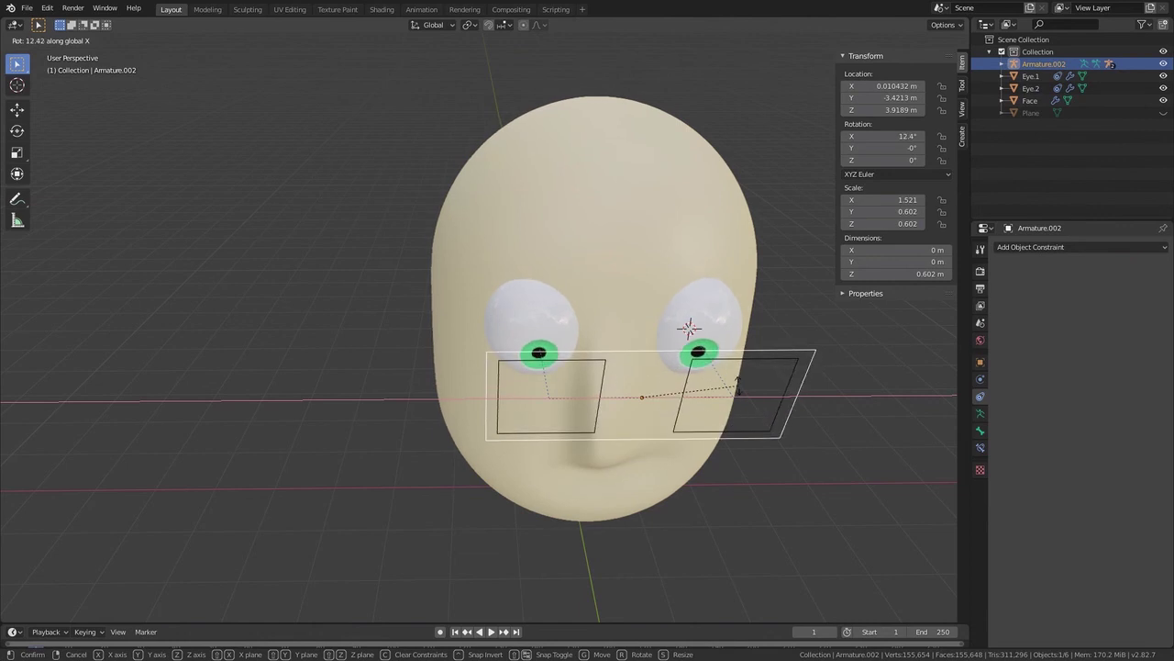
{"action": "left_click", "coordinate": [739, 393]}
{"action": "key", "text": "ctrl+z"}
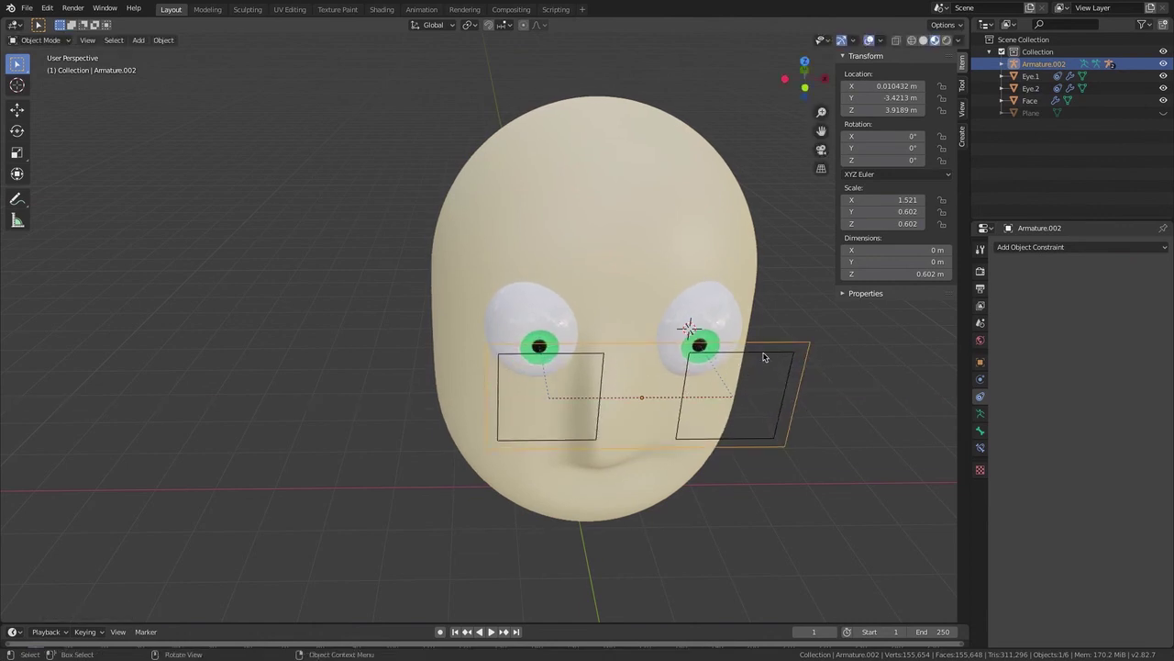
{"action": "left_click", "coordinate": [764, 357]}
{"action": "key", "text": "r"}
{"action": "key", "text": "x"}
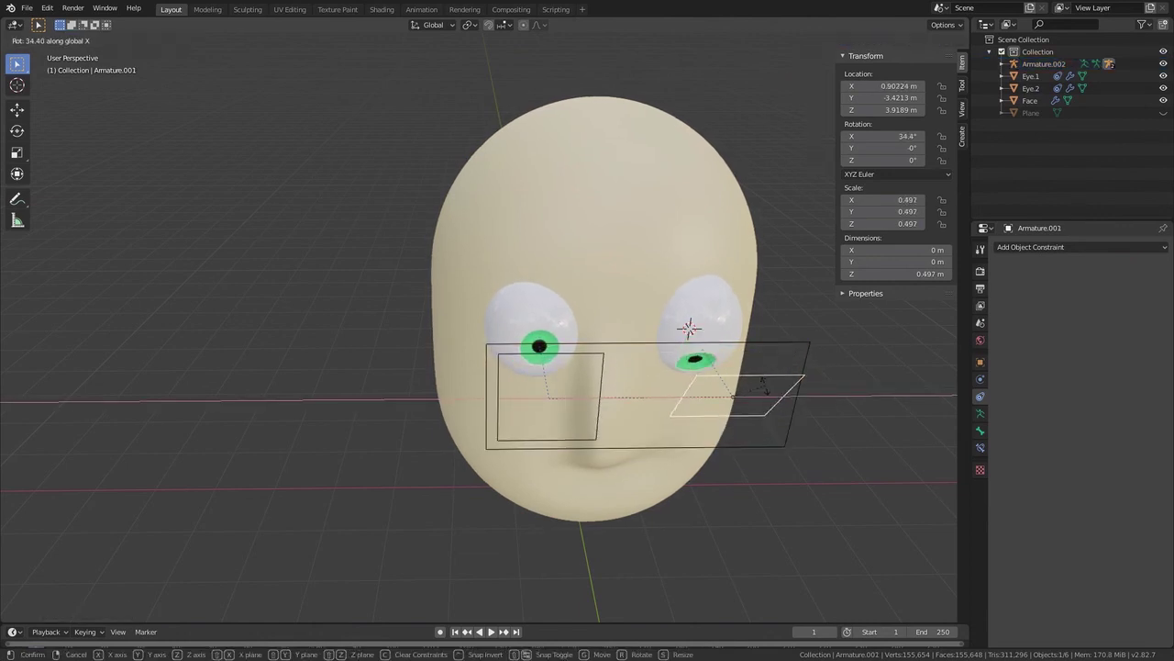
{"action": "left_click", "coordinate": [764, 361]}
{"action": "key", "text": "ctrl+z"}
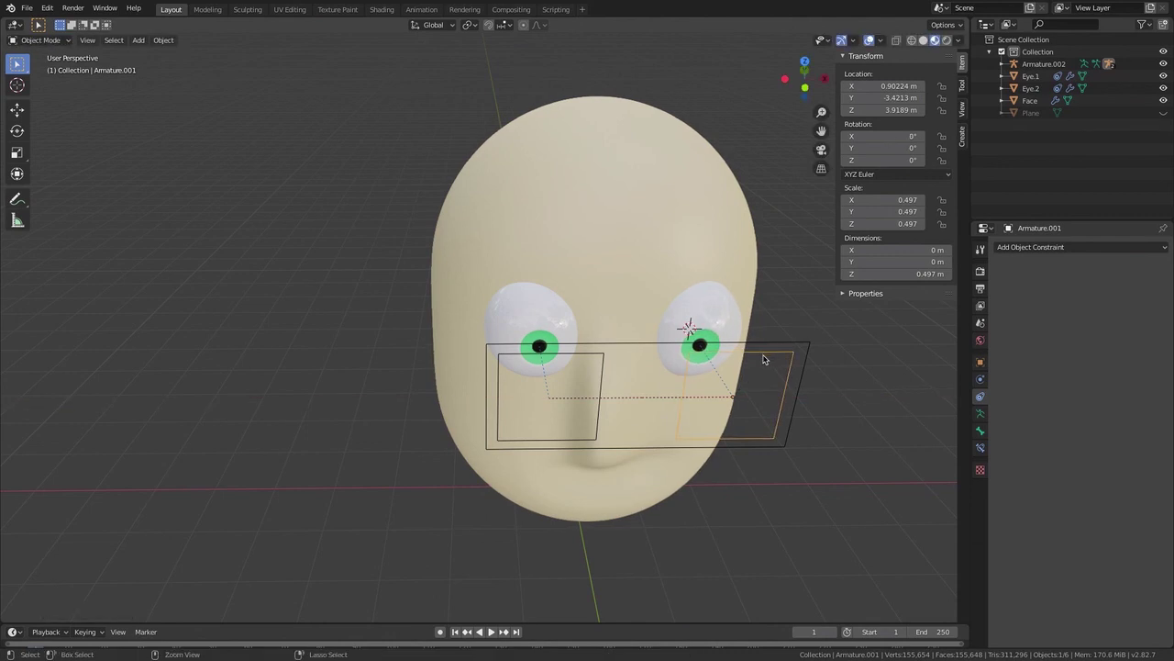